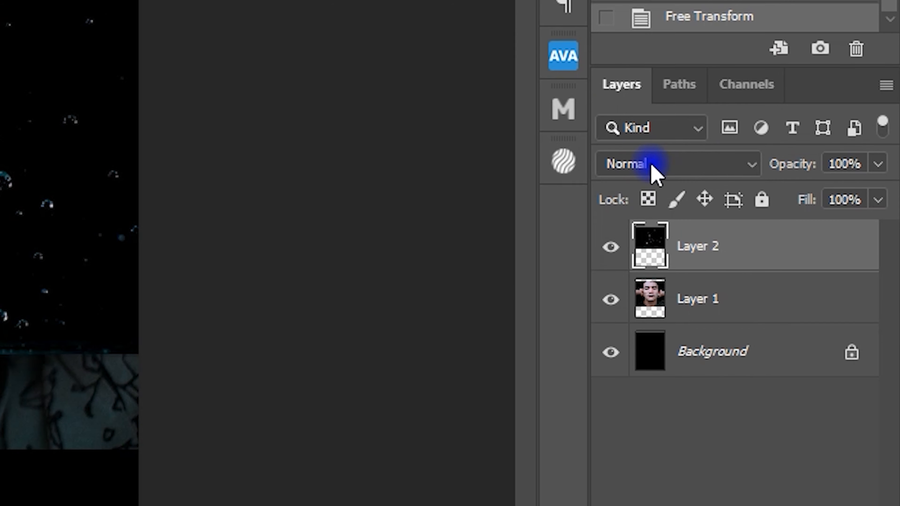
Set the water-drops layer (Layer 2) to Screen blending and move it slightly up over the face.
{"action": "left_click", "coordinate": [769, 180]}
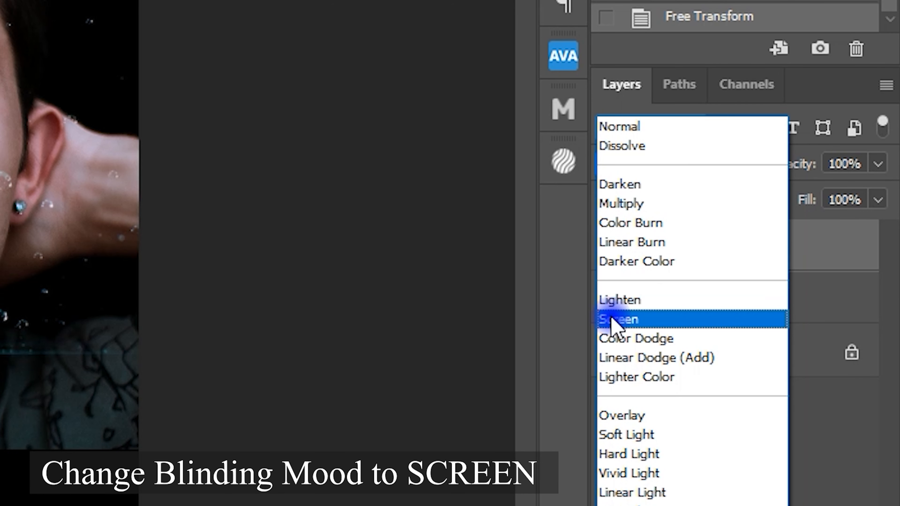
{"action": "left_click", "coordinate": [634, 319]}
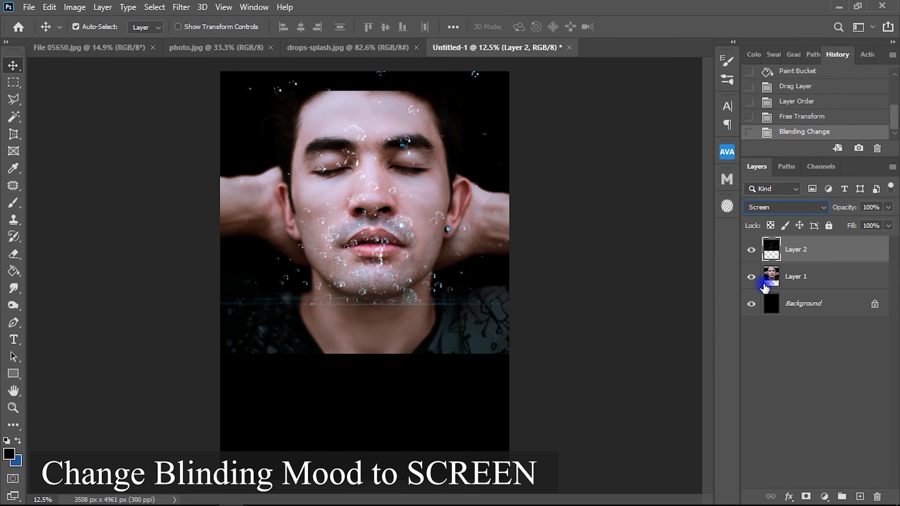
{"action": "left_click_drag", "start_coordinate": [402, 291], "coordinate": [409, 270]}
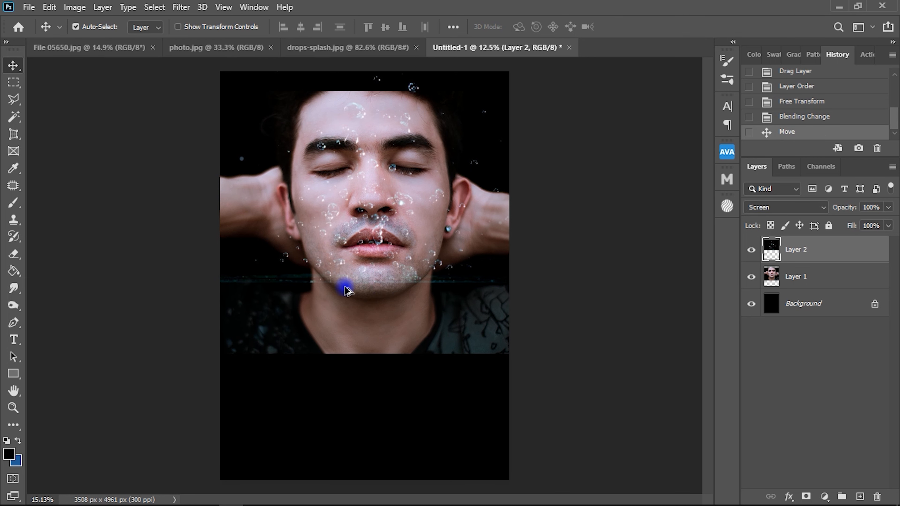
Erase the hard lower edge of the water-drops layer across the full width of the image with a soft eraser.
{"action": "scroll", "coordinate": [345, 291], "scroll_direction": "up", "scroll_amount": 1}
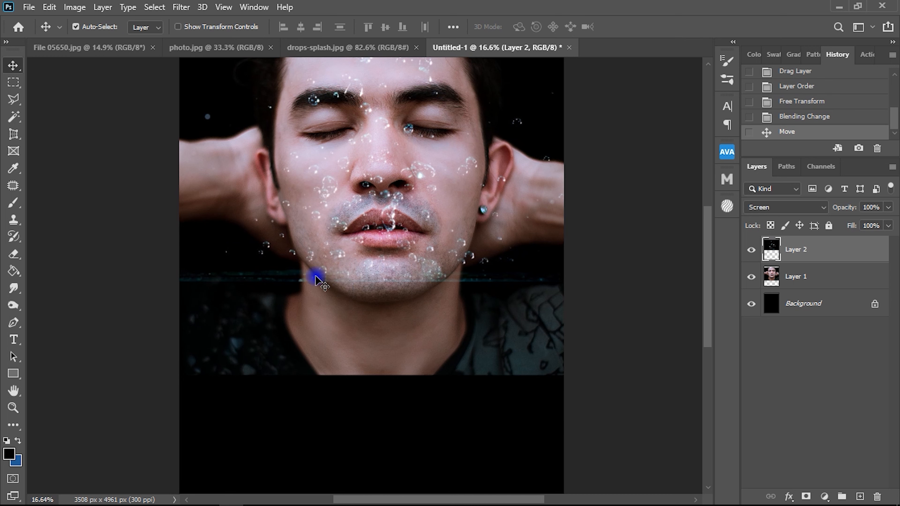
{"action": "left_click", "coordinate": [13, 254]}
{"action": "mouse_move", "coordinate": [191, 315]}
{"action": "left_mouse_down"}
{"action": "mouse_move", "coordinate": [178, 291]}
{"action": "mouse_move", "coordinate": [275, 297]}
{"action": "mouse_move", "coordinate": [176, 282]}
{"action": "mouse_move", "coordinate": [328, 293]}
{"action": "mouse_move", "coordinate": [586, 286]}
{"action": "mouse_move", "coordinate": [580, 291]}
{"action": "left_mouse_up"}
{"action": "scroll", "coordinate": [436, 258], "scroll_direction": "down", "scroll_amount": 1}
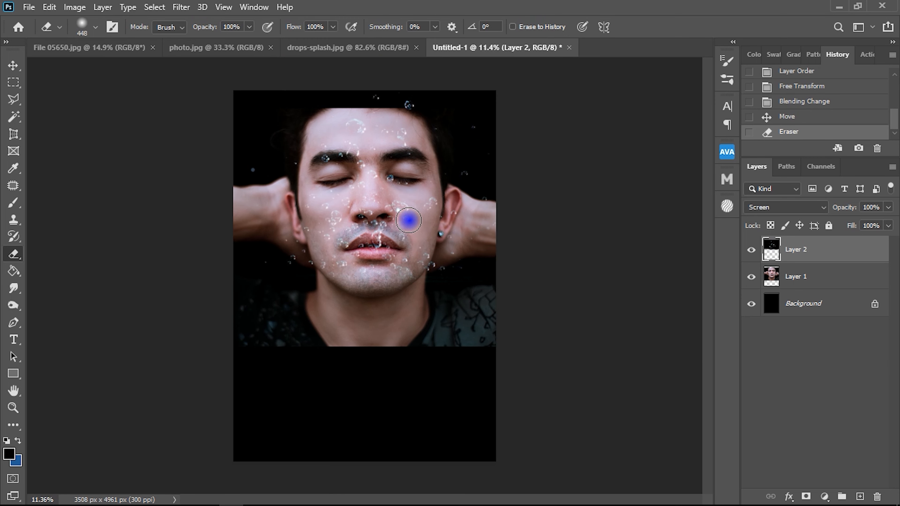
Bring the cracked-ice image from photo.jpg into Untitled-1, enlarge it to cover the whole canvas, and shift it slightly down.
{"action": "left_click", "coordinate": [228, 50]}
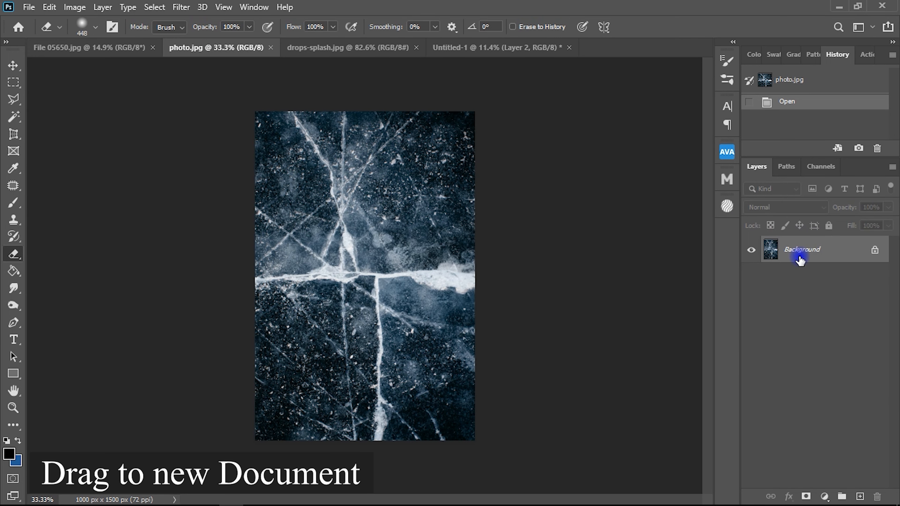
{"action": "left_click_drag", "start_coordinate": [770, 251], "coordinate": [375, 242]}
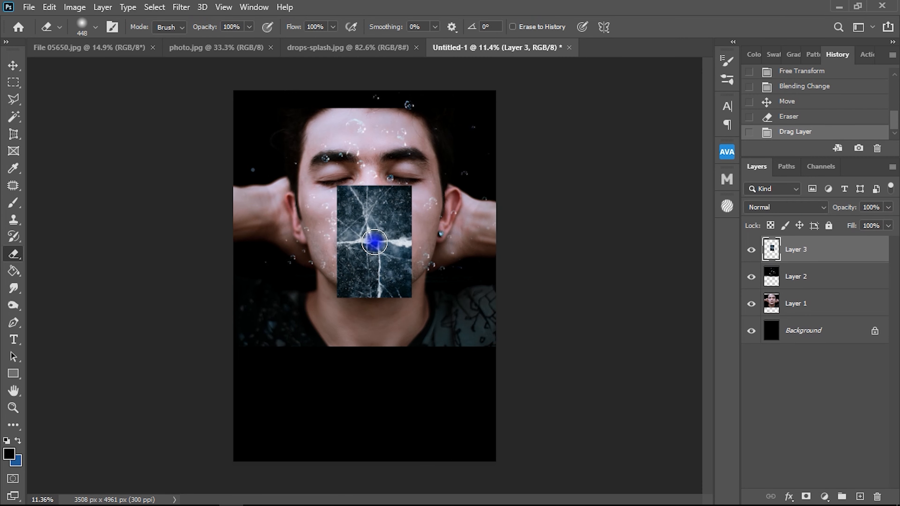
{"action": "key", "text": "ctrl+t"}
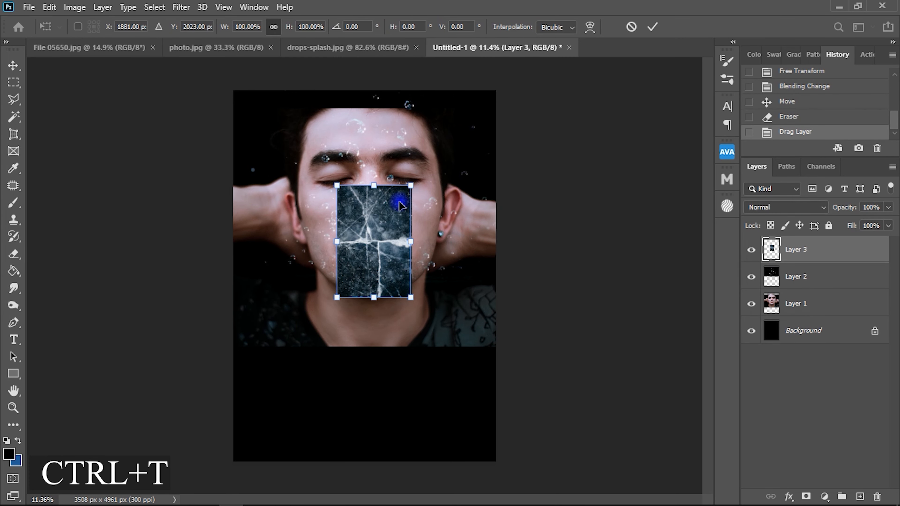
{"action": "left_click_drag", "start_coordinate": [405, 191], "coordinate": [562, 52]}
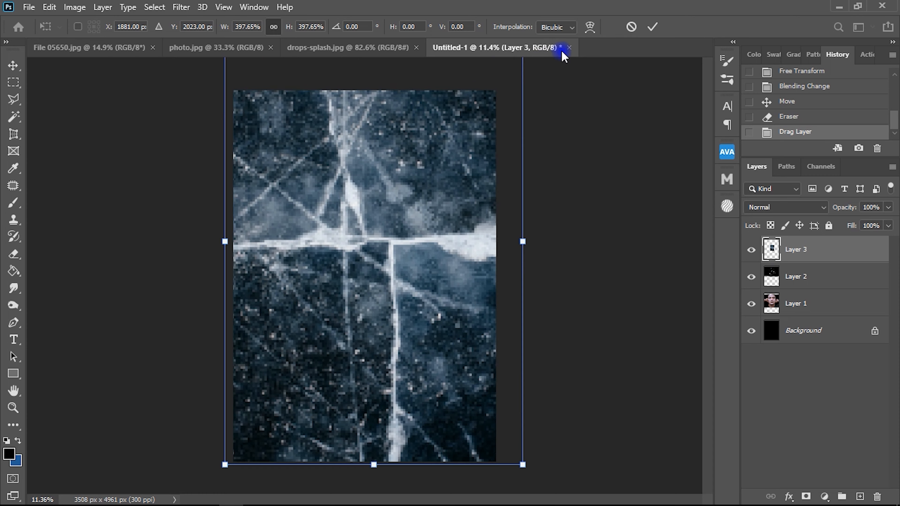
{"action": "scroll", "coordinate": [457, 252], "scroll_direction": "down", "scroll_amount": 2}
{"action": "scroll", "coordinate": [390, 262], "scroll_direction": "down", "scroll_amount": 2}
{"action": "left_click_drag", "start_coordinate": [370, 240], "coordinate": [367, 266]}
{"action": "key", "text": "Return"}
{"action": "key", "text": "e"}
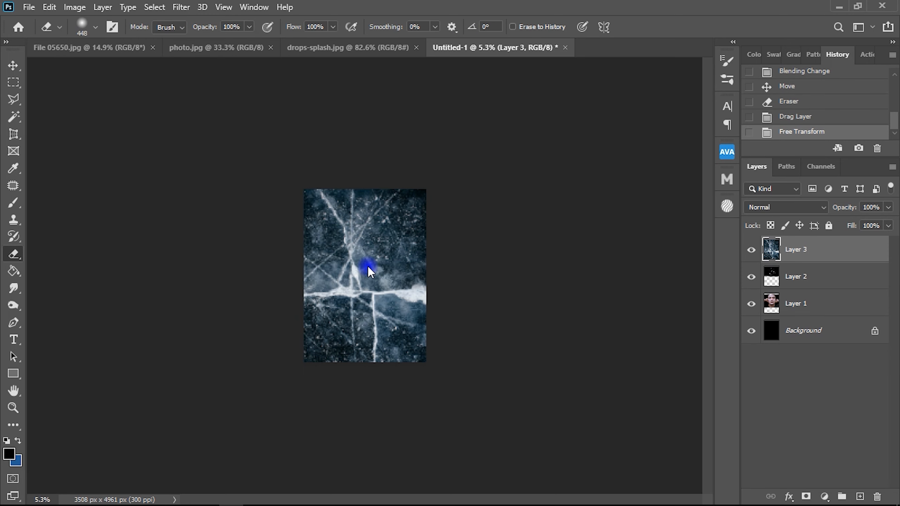
Add a layer mask to the ice layer (Layer 3).
{"action": "scroll", "coordinate": [365, 255], "scroll_direction": "up", "scroll_amount": 5}
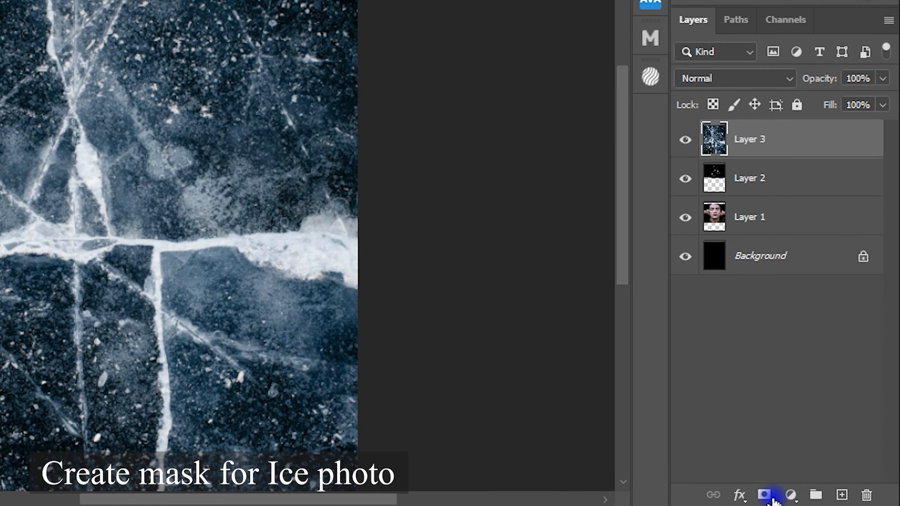
{"action": "left_click", "coordinate": [764, 496]}
{"action": "left_click", "coordinate": [748, 138]}
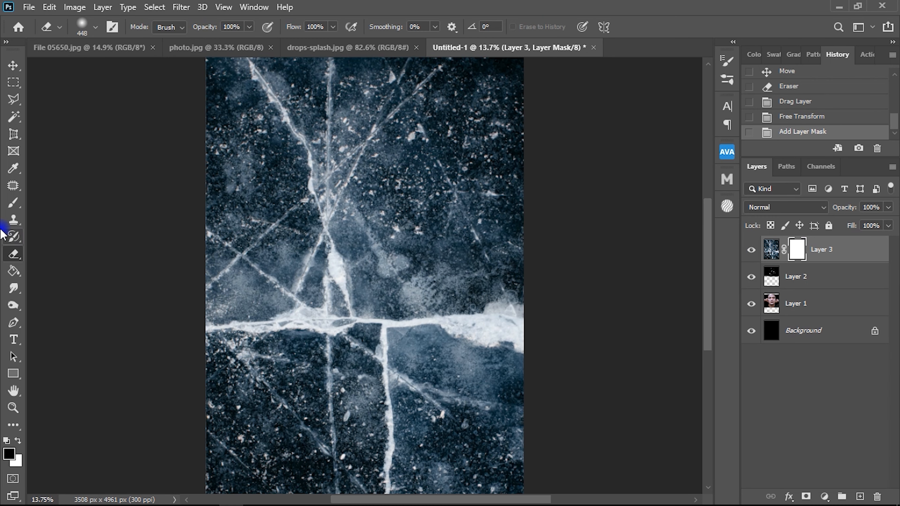
Paint the ice layer's mask over the face with a soft round black brush at 2000 px and 70% opacity, undoing the last stroke.
{"action": "left_click", "coordinate": [14, 203]}
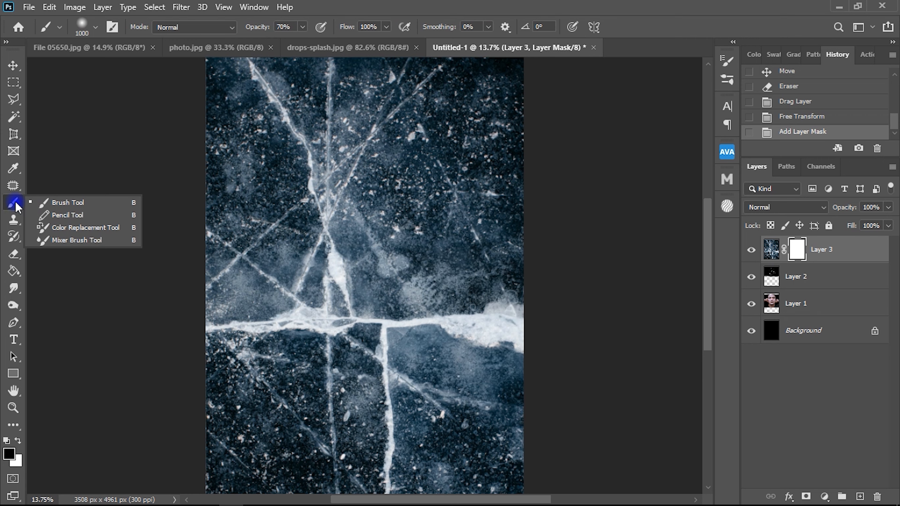
{"action": "left_click", "coordinate": [57, 201]}
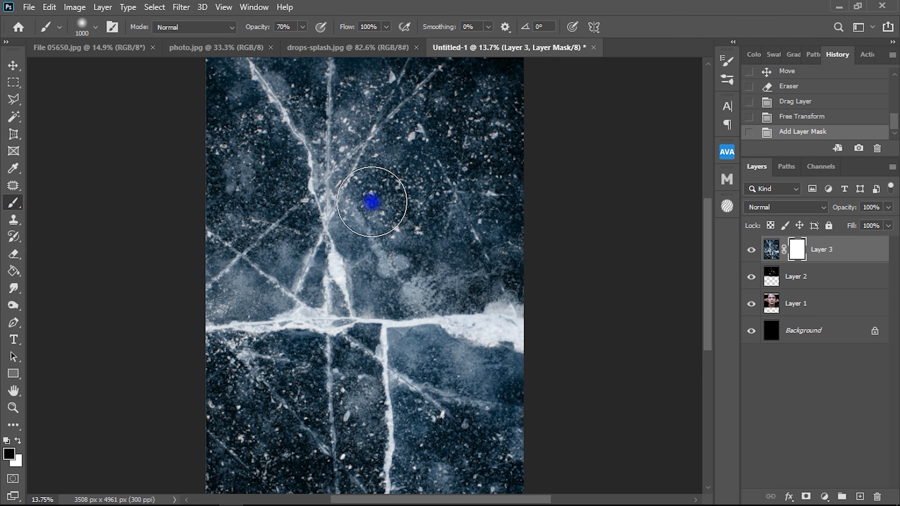
{"action": "right_click", "coordinate": [372, 201]}
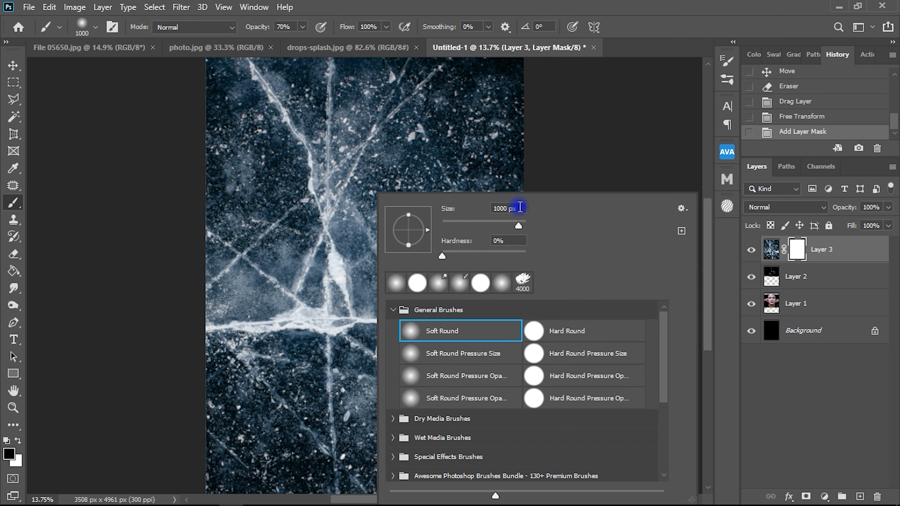
{"action": "type", "text": "2000"}
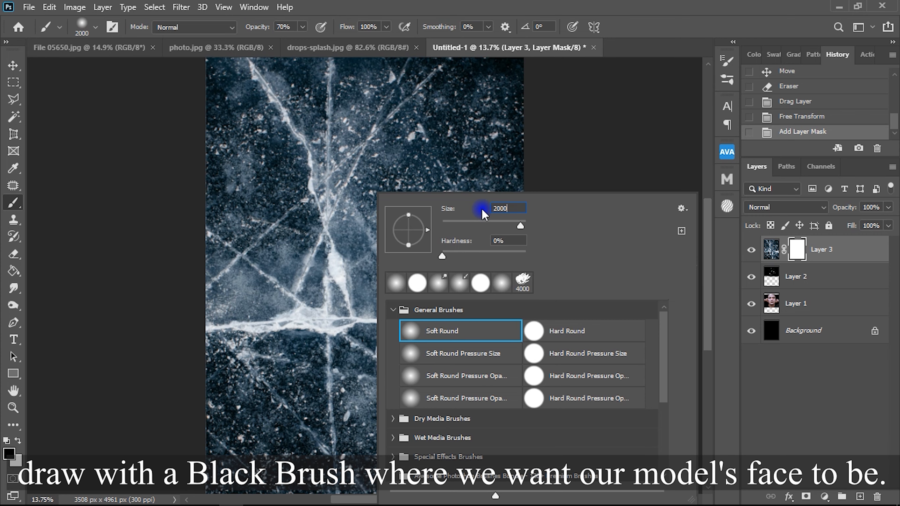
{"action": "key", "text": "Return"}
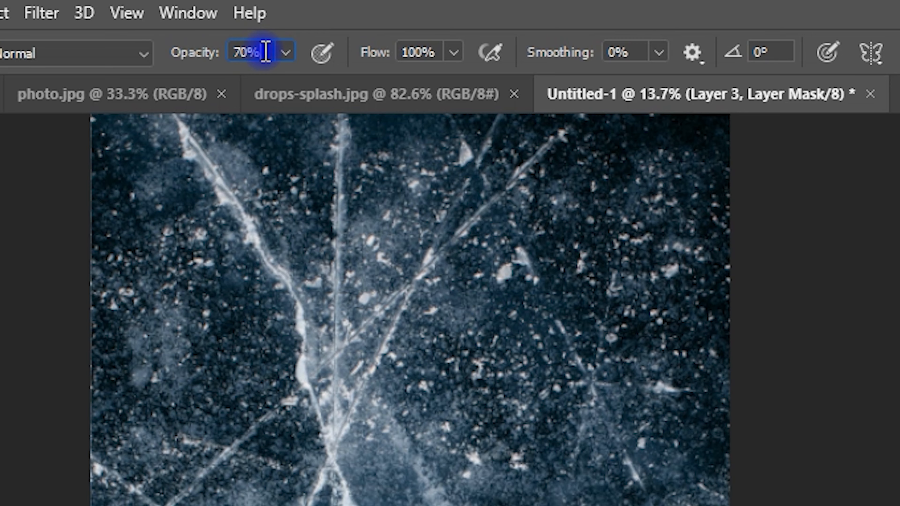
{"action": "left_click", "coordinate": [250, 50]}
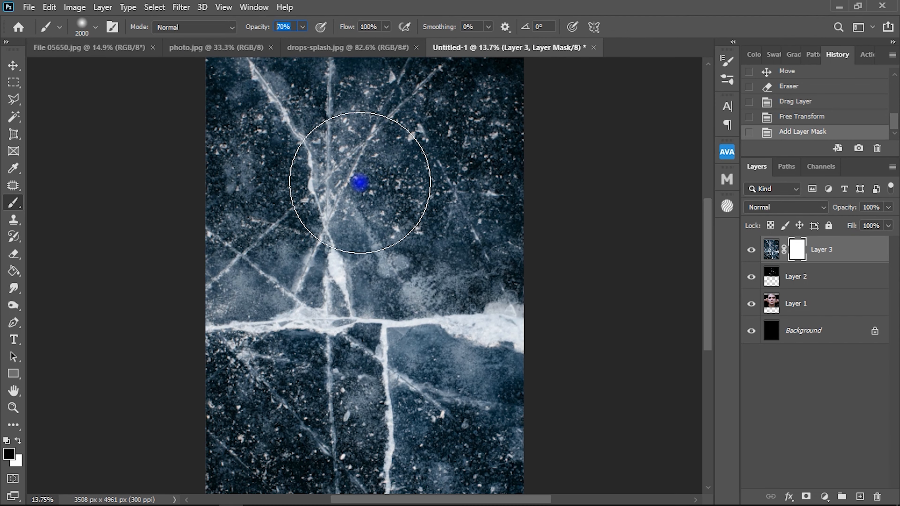
{"action": "left_click", "coordinate": [355, 185]}
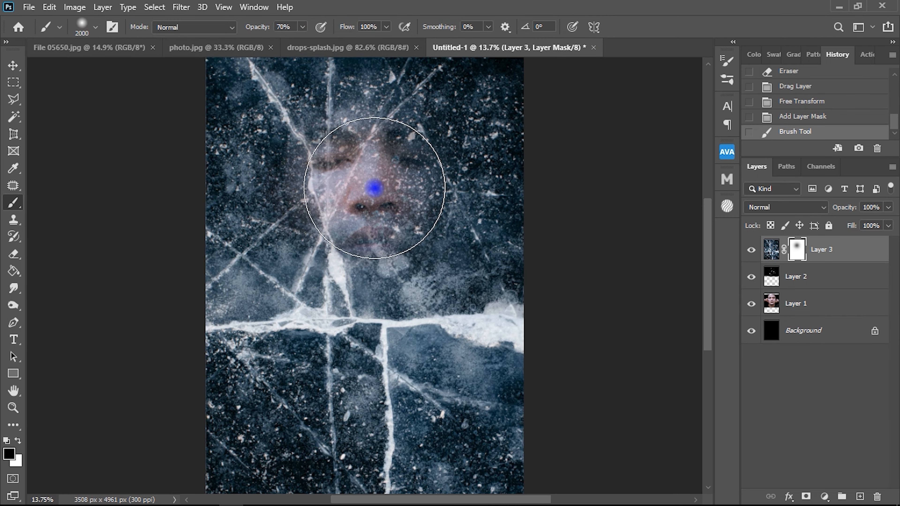
{"action": "left_click_drag", "start_coordinate": [382, 191], "coordinate": [363, 301]}
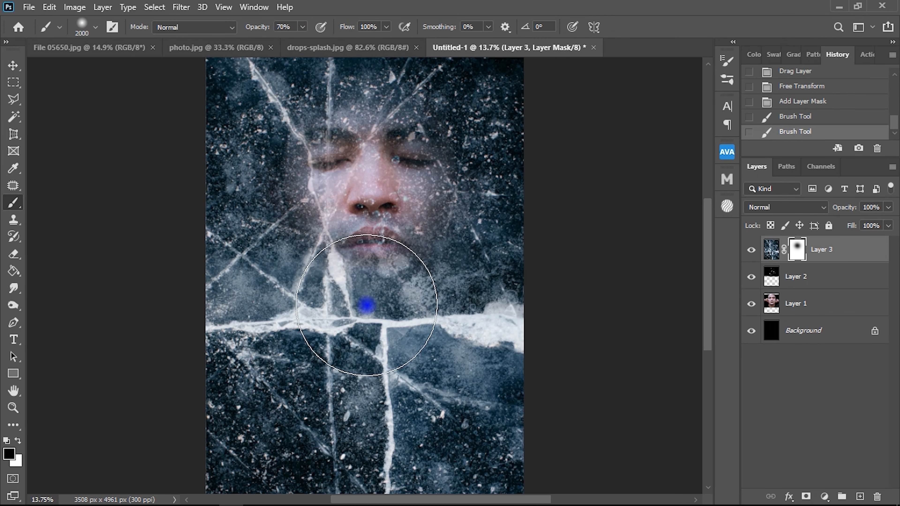
{"action": "left_click", "coordinate": [384, 253]}
{"action": "left_click", "coordinate": [373, 249]}
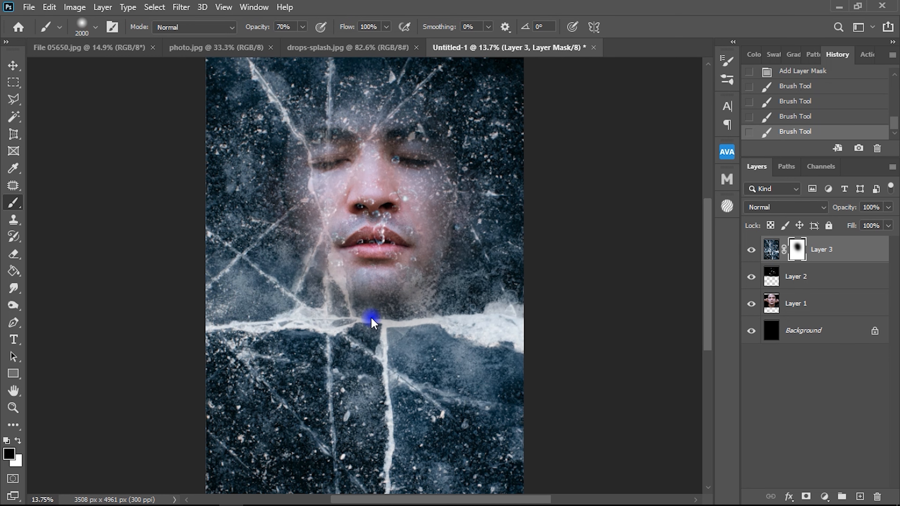
{"action": "left_click", "coordinate": [377, 188]}
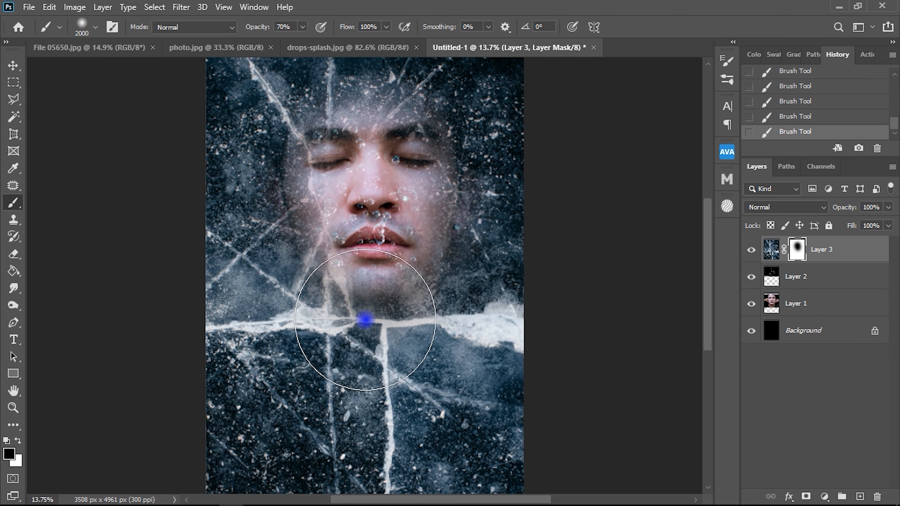
{"action": "key", "text": "ctrl+z"}
Reduce the brush to 1500 px and paint the mask over the eyes, forehead and cheek, undoing the stroke below the chin.
{"action": "right_click", "coordinate": [393, 238]}
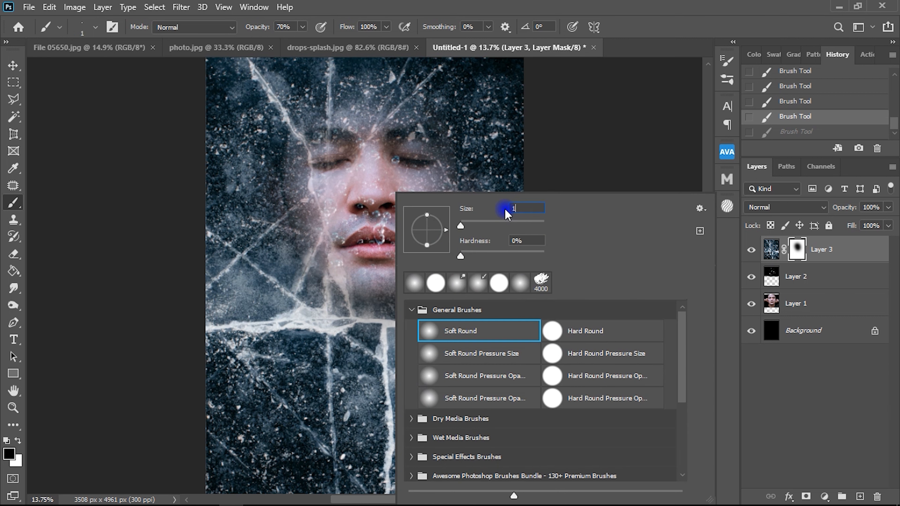
{"action": "key", "text": "Return"}
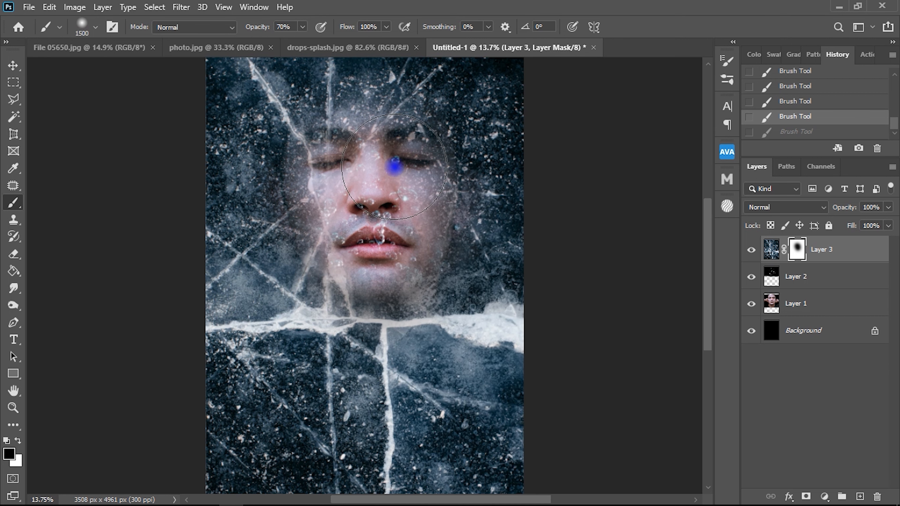
{"action": "left_click", "coordinate": [382, 144]}
{"action": "left_click", "coordinate": [328, 146]}
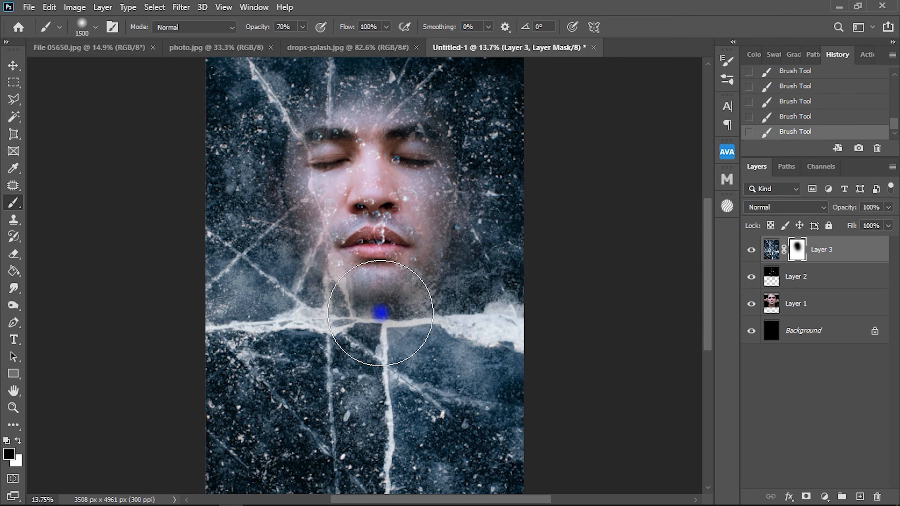
{"action": "mouse_move", "coordinate": [364, 291]}
{"action": "left_mouse_down"}
{"action": "mouse_move", "coordinate": [343, 397]}
{"action": "mouse_move", "coordinate": [346, 295]}
{"action": "mouse_move", "coordinate": [335, 252]}
{"action": "mouse_move", "coordinate": [343, 235]}
{"action": "mouse_move", "coordinate": [395, 317]}
{"action": "mouse_move", "coordinate": [417, 222]}
{"action": "mouse_move", "coordinate": [372, 342]}
{"action": "mouse_move", "coordinate": [346, 344]}
{"action": "mouse_move", "coordinate": [379, 319]}
{"action": "left_mouse_up"}
{"action": "key", "text": "ctrl+z"}
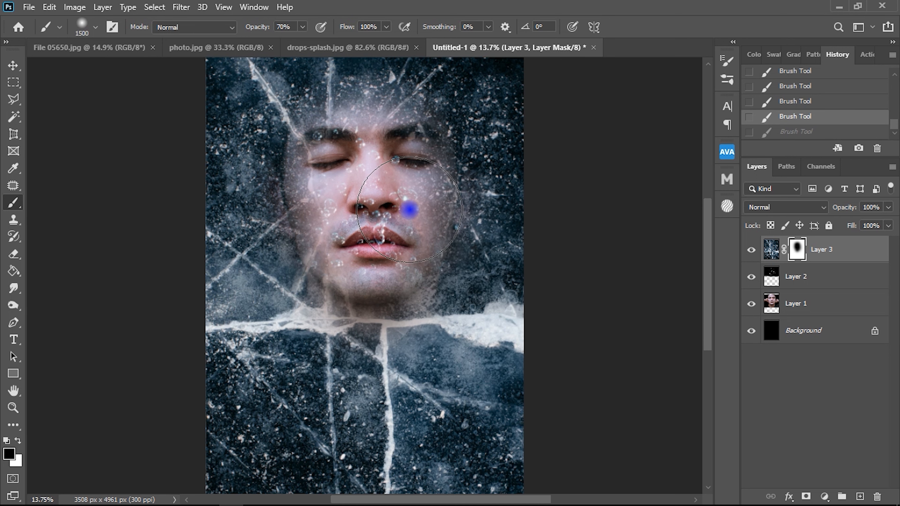
{"action": "left_click", "coordinate": [408, 210]}
{"action": "scroll", "coordinate": [349, 348], "scroll_direction": "down", "scroll_amount": 2}
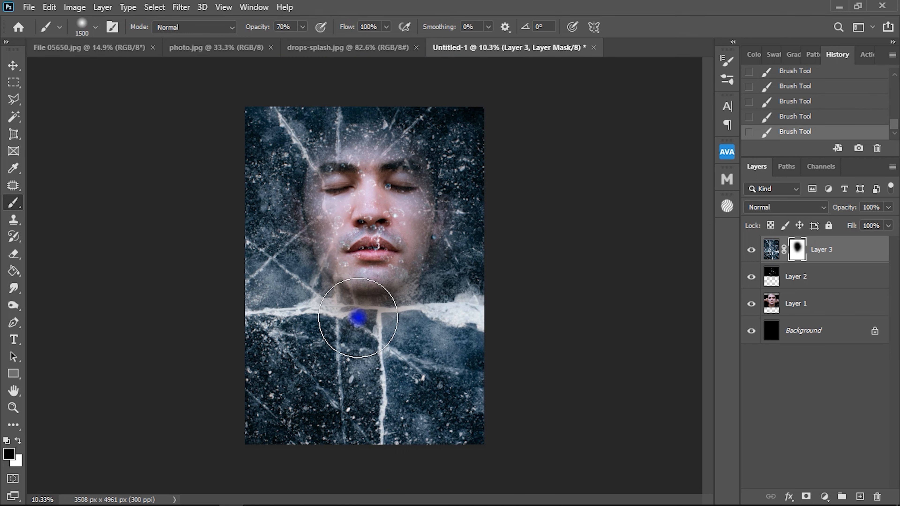
Add a Hue/Saturation adjustment layer above the ice layer.
{"action": "scroll", "coordinate": [368, 197], "scroll_direction": "up", "scroll_amount": 3}
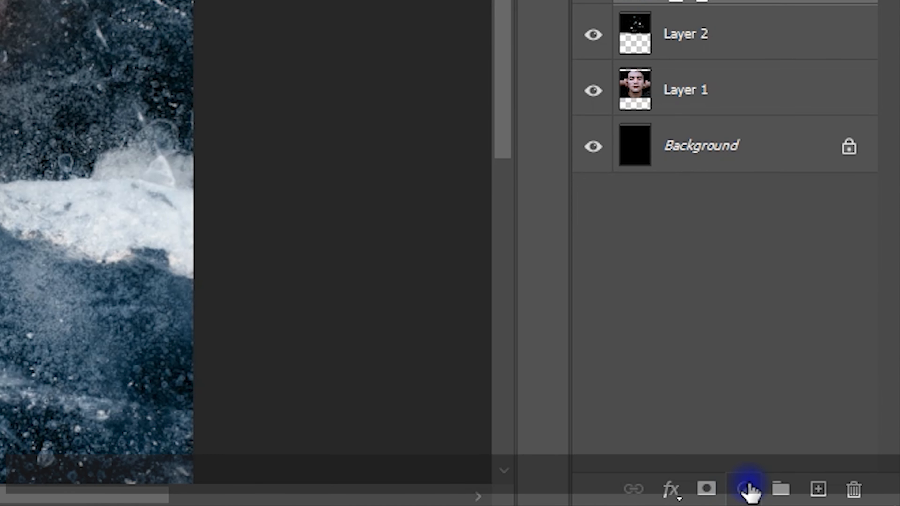
{"action": "left_click", "coordinate": [748, 490]}
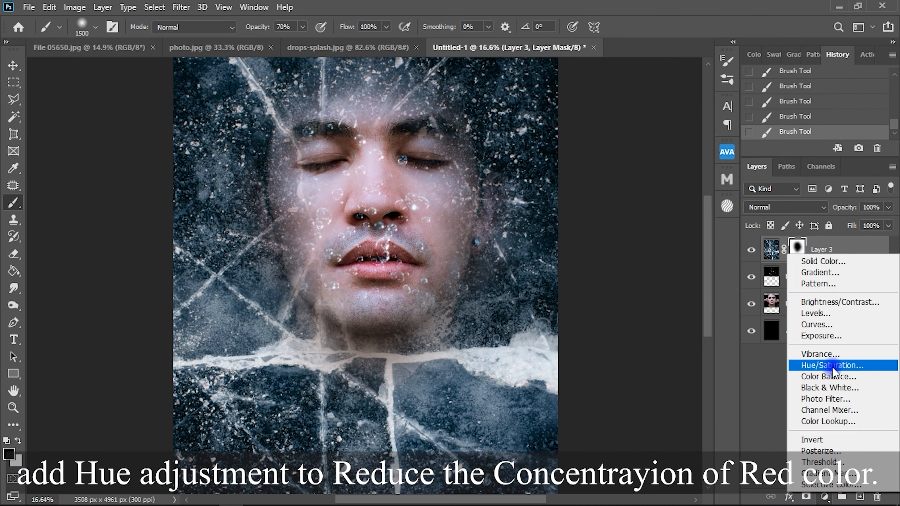
{"action": "left_click", "coordinate": [769, 218]}
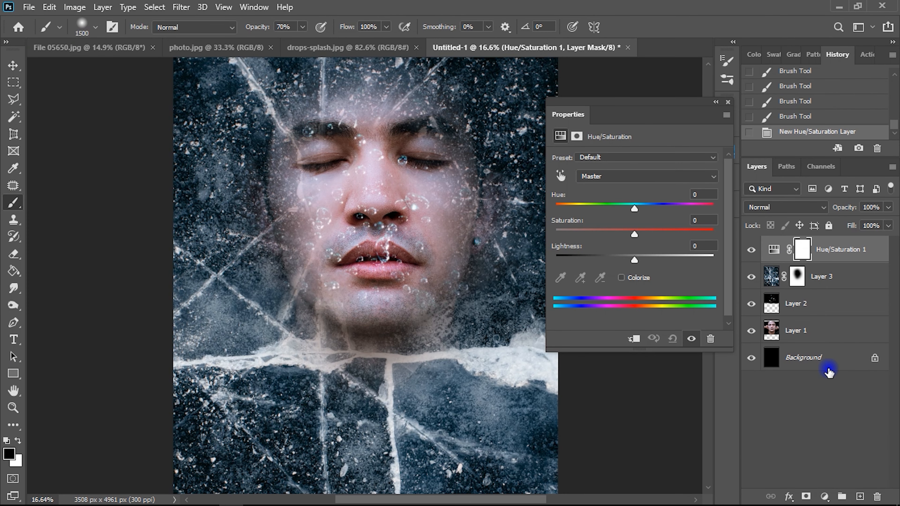
Target the Reds in the Hue/Saturation adjustment from the skin and extend their range to 263°/293° by adding skin samples.
{"action": "left_click", "coordinate": [561, 174]}
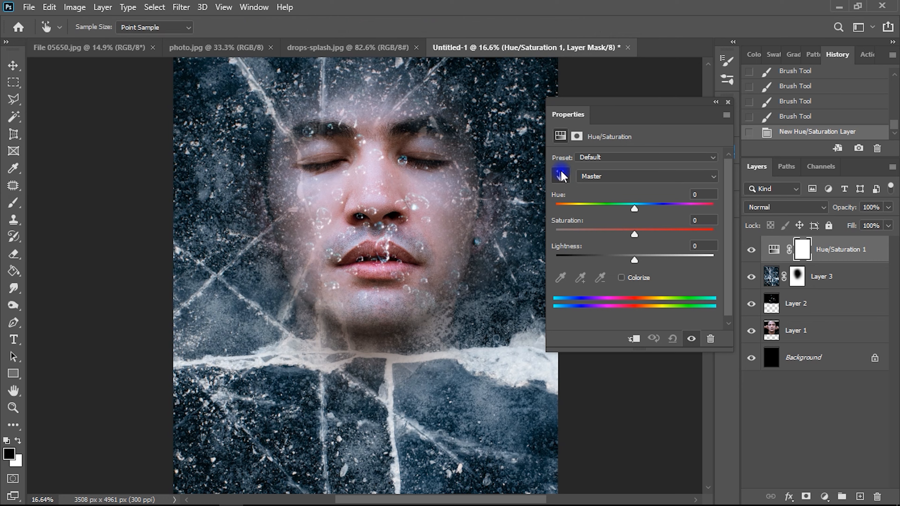
{"action": "scroll", "coordinate": [390, 177], "scroll_direction": "up", "scroll_amount": 5}
{"action": "scroll", "coordinate": [393, 181], "scroll_direction": "up", "scroll_amount": 2}
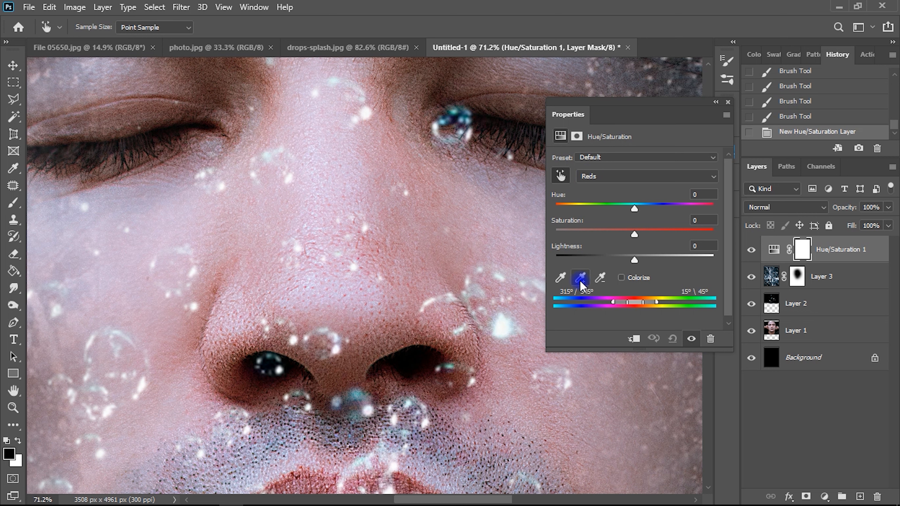
{"action": "left_click", "coordinate": [409, 220]}
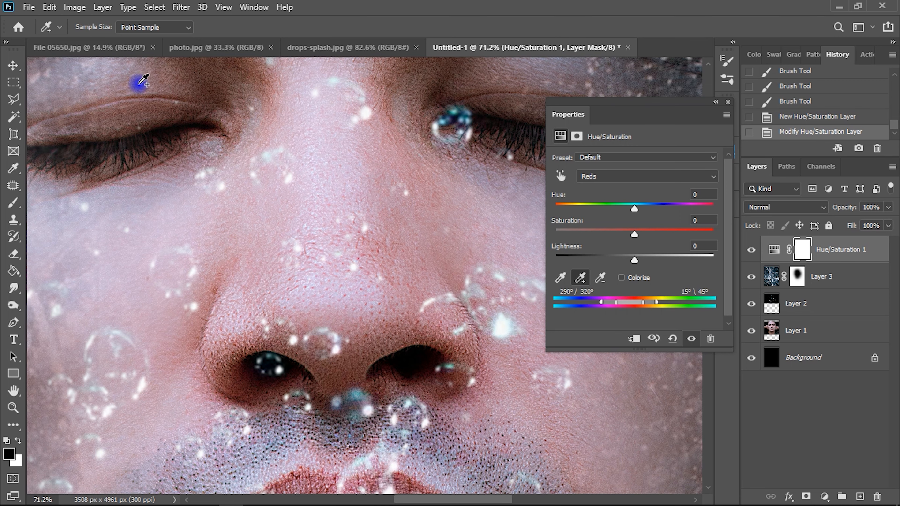
{"action": "left_click", "coordinate": [163, 232]}
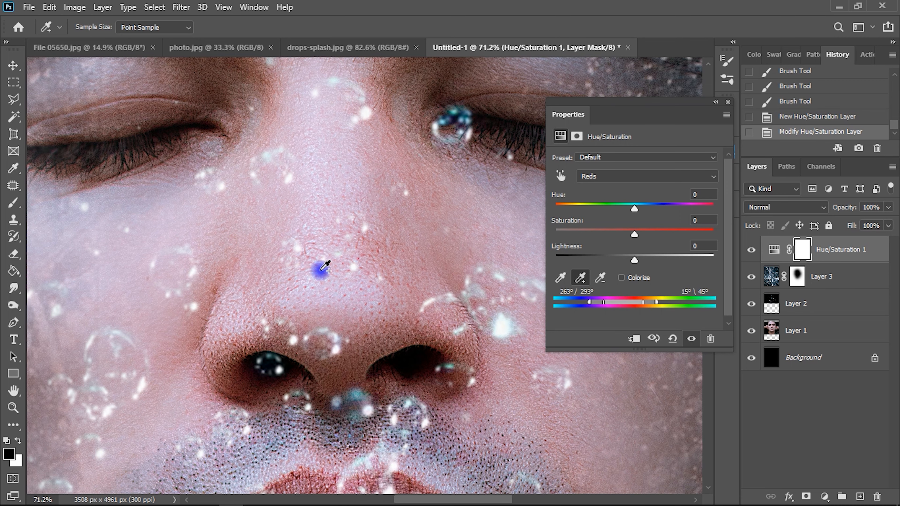
{"action": "scroll", "coordinate": [322, 270], "scroll_direction": "down", "scroll_amount": 5}
{"action": "scroll", "coordinate": [320, 270], "scroll_direction": "down", "scroll_amount": 3}
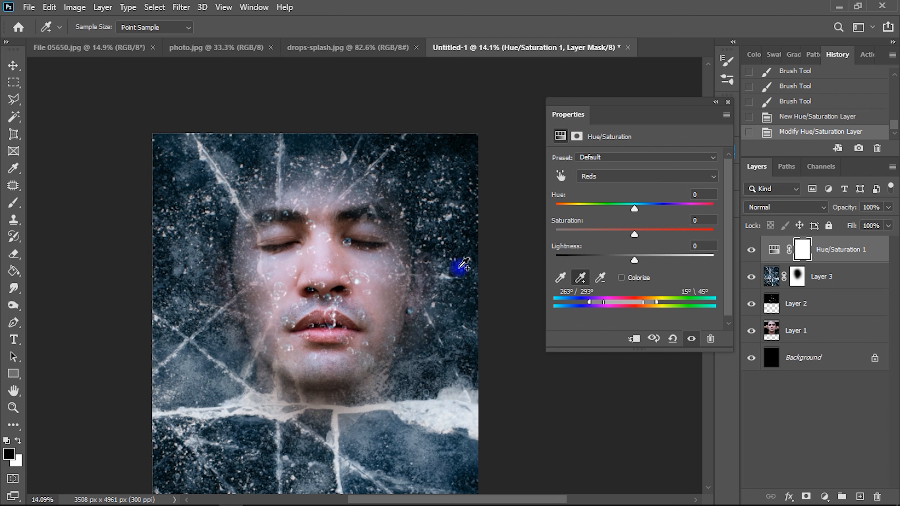
Set the Reds saturation to -42 in the Hue/Saturation adjustment layer.
{"action": "scroll", "coordinate": [287, 262], "scroll_direction": "down", "scroll_amount": 2}
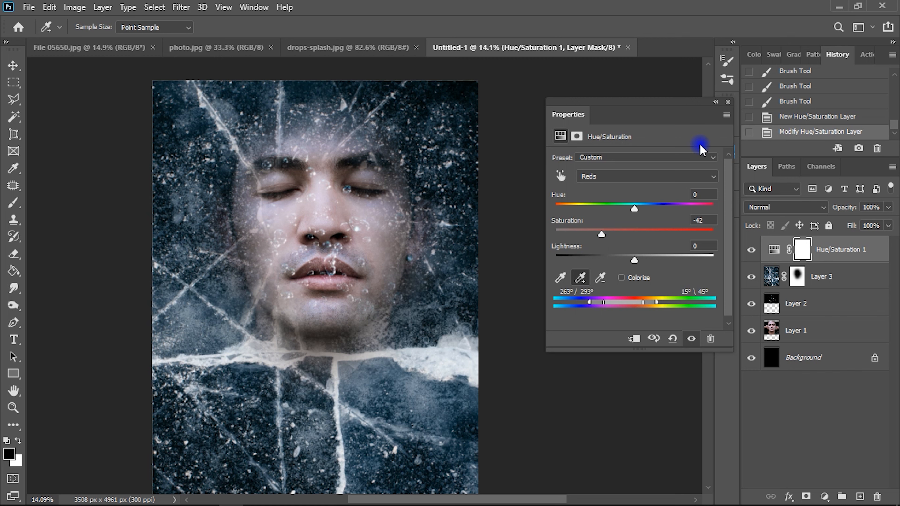
{"action": "left_click", "coordinate": [728, 102]}
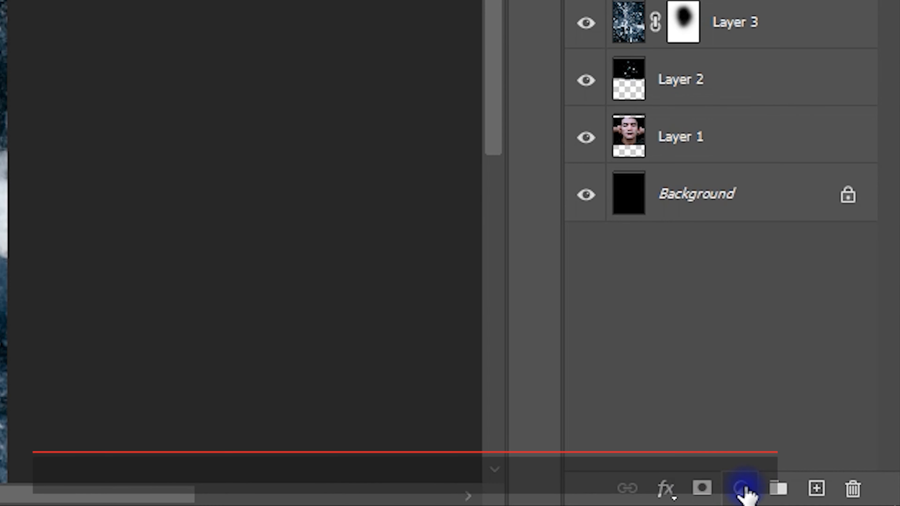
Add a Color Balance adjustment layer and set its midtones to Cyan-Red -20, Magenta-Green +4 and Yellow-Blue +4.
{"action": "left_click", "coordinate": [824, 496]}
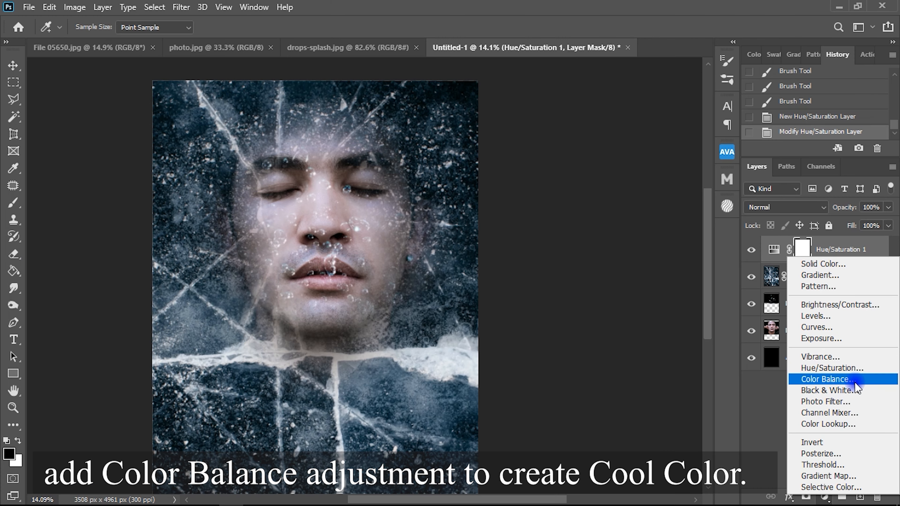
{"action": "left_click", "coordinate": [781, 243]}
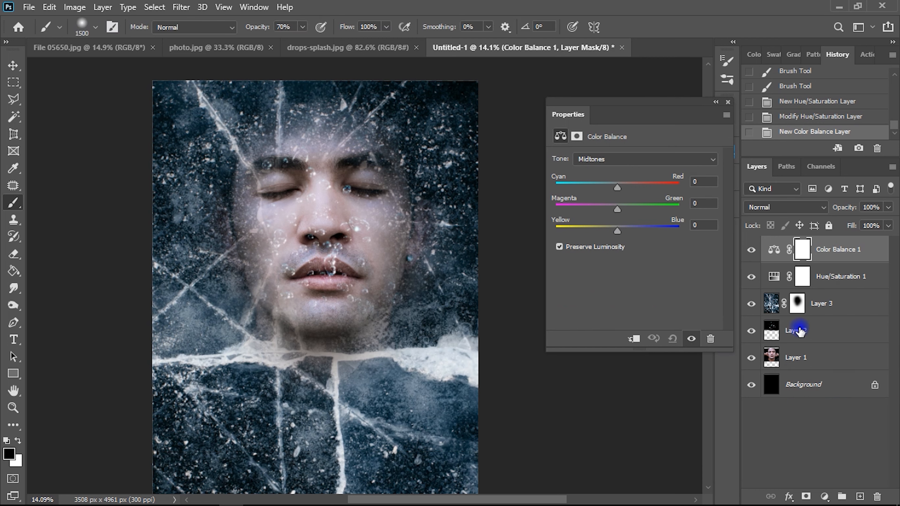
{"action": "scroll", "coordinate": [321, 209], "scroll_direction": "up", "scroll_amount": 4}
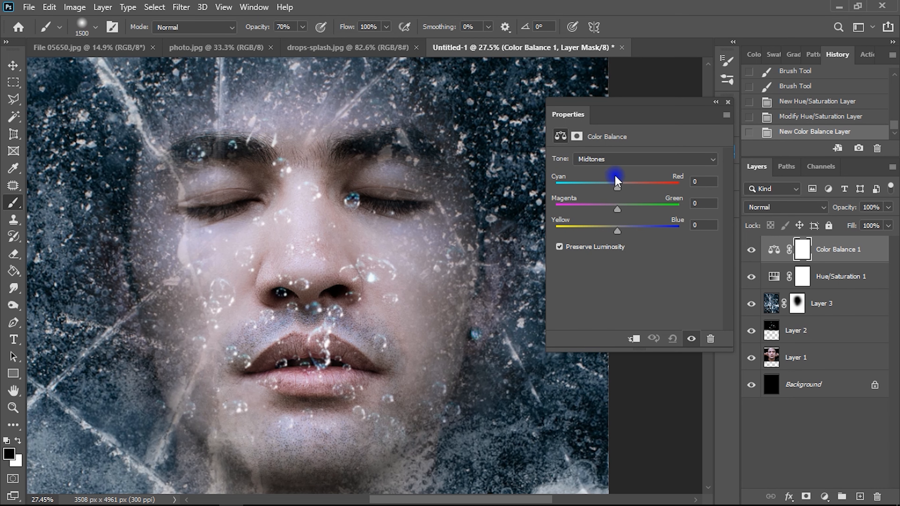
{"action": "left_click_drag", "start_coordinate": [619, 185], "coordinate": [616, 191]}
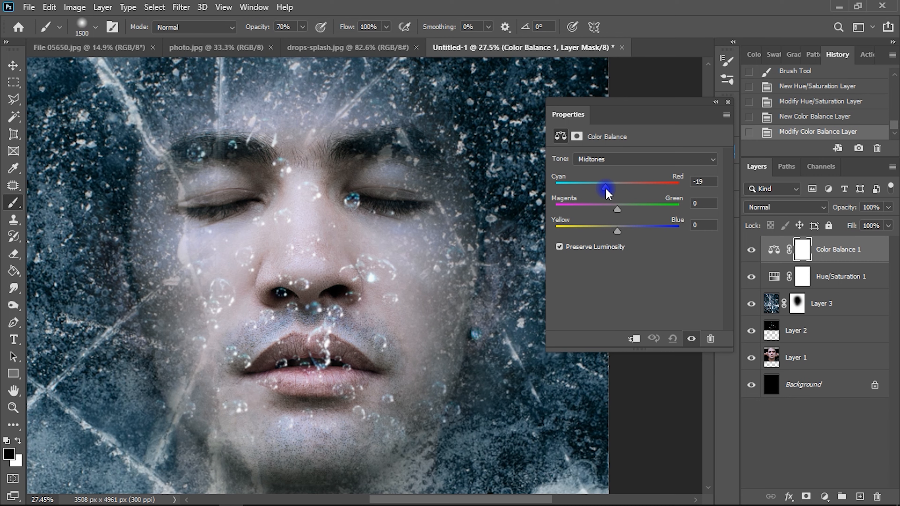
{"action": "scroll", "coordinate": [354, 252], "scroll_direction": "down", "scroll_amount": 4}
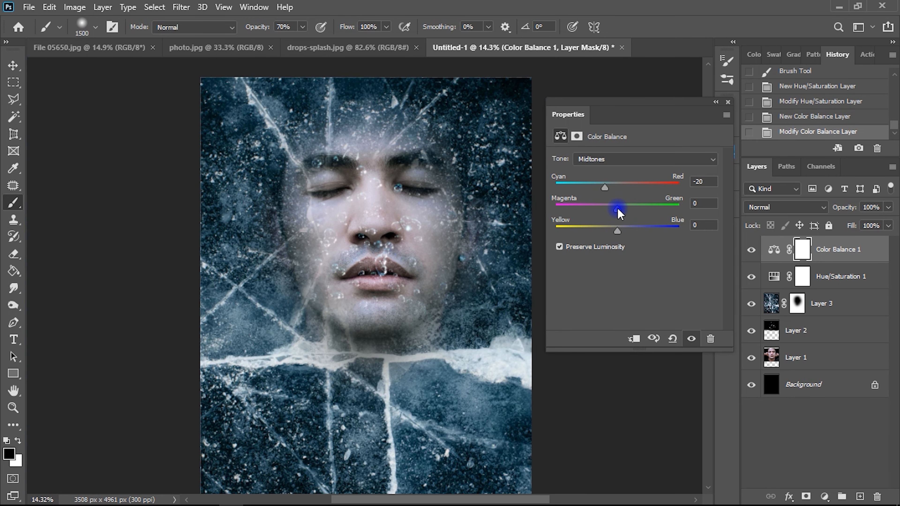
{"action": "left_click", "coordinate": [727, 106]}
{"action": "scroll", "coordinate": [431, 255], "scroll_direction": "down", "scroll_amount": 2}
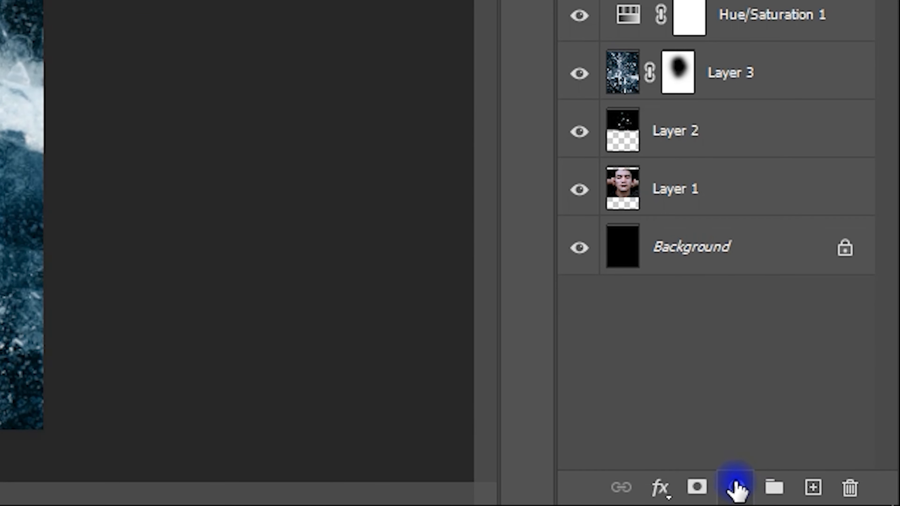
Add a Curves adjustment layer and bend the middle of the RGB curve downward to darken the image.
{"action": "left_click", "coordinate": [735, 485]}
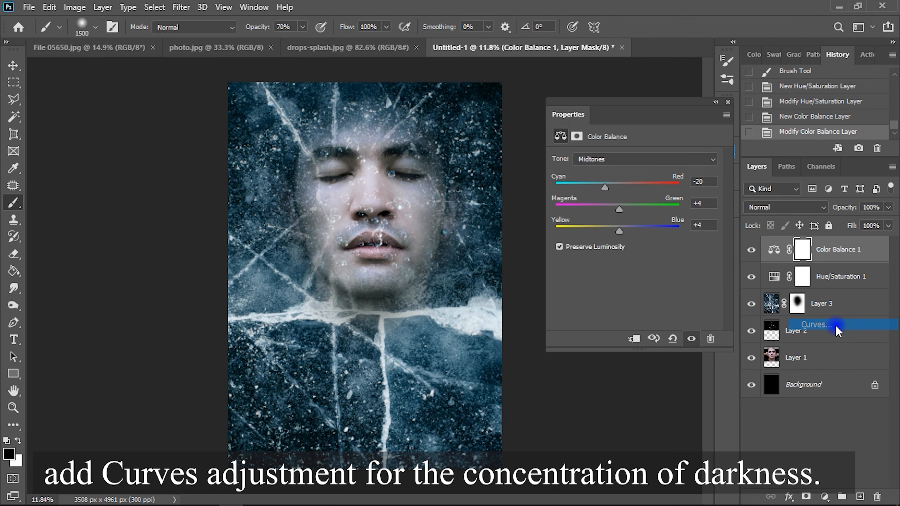
{"action": "left_click", "coordinate": [808, 280]}
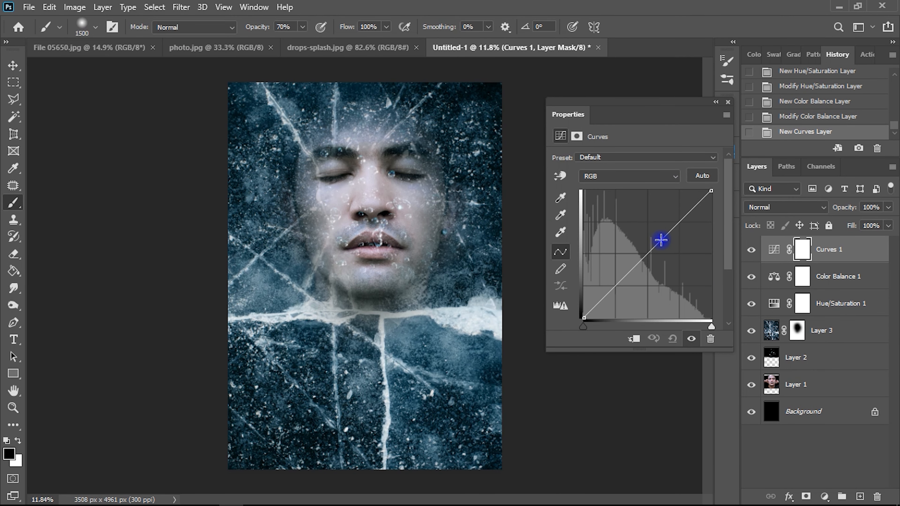
{"action": "left_click_drag", "start_coordinate": [648, 253], "coordinate": [665, 252]}
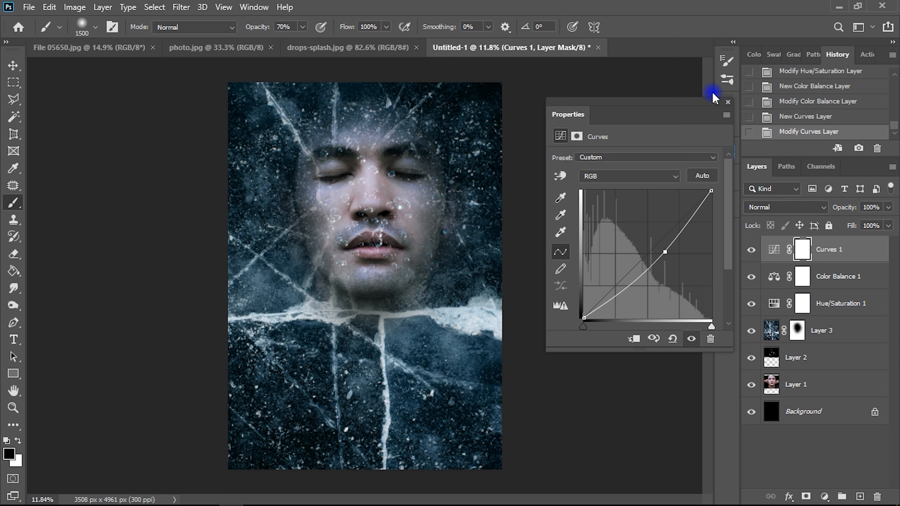
{"action": "left_click", "coordinate": [727, 103]}
{"action": "scroll", "coordinate": [394, 145], "scroll_direction": "up", "scroll_amount": 3}
{"action": "scroll", "coordinate": [380, 186], "scroll_direction": "down", "scroll_amount": 3}
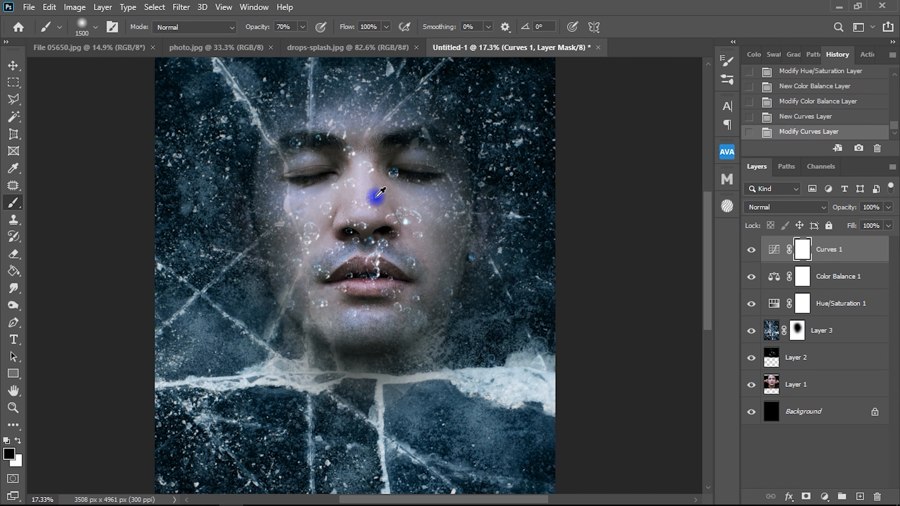
{"action": "scroll", "coordinate": [375, 233], "scroll_direction": "down", "scroll_amount": 1}
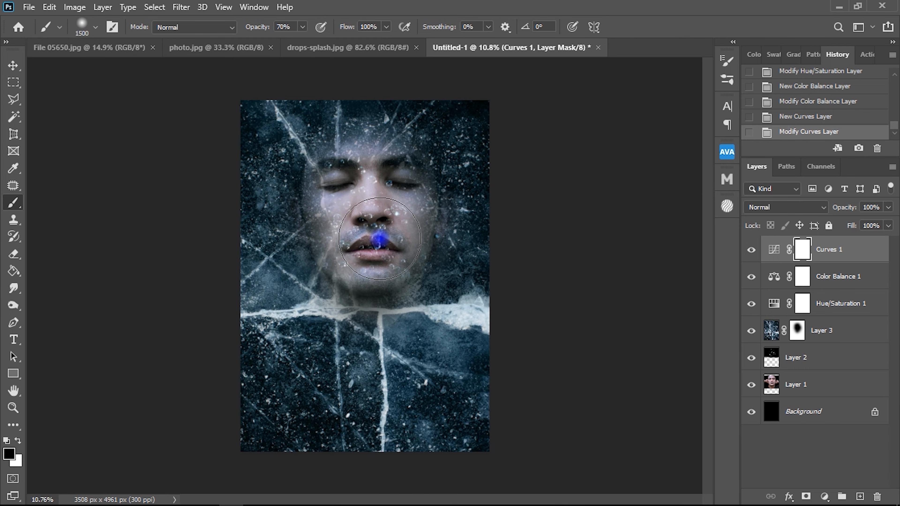
{"action": "scroll", "coordinate": [379, 239], "scroll_direction": "up", "scroll_amount": 1}
{"action": "left_click", "coordinate": [774, 251]}
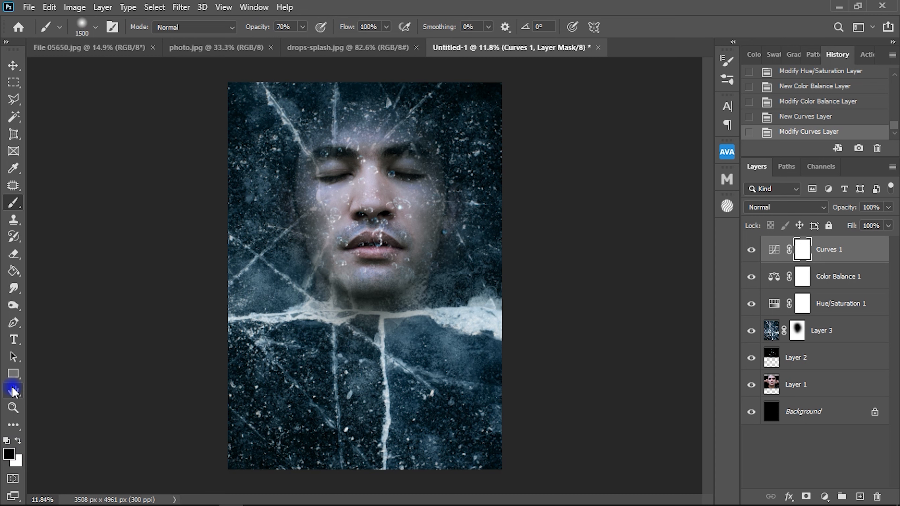
Draw a white rectangle about 3669 x 1005 px across the image below the horizontal crack and set its layer opacity to 28%.
{"action": "left_click", "coordinate": [13, 377]}
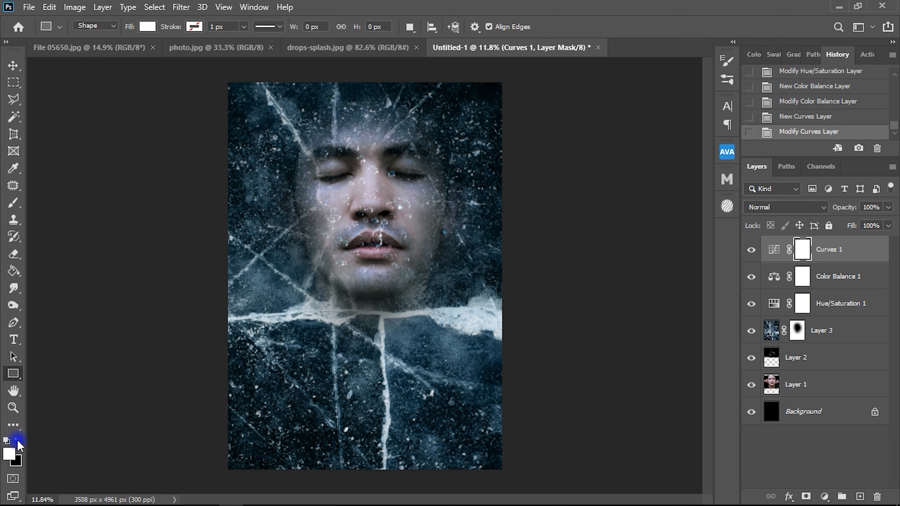
{"action": "left_click_drag", "start_coordinate": [222, 338], "coordinate": [509, 415]}
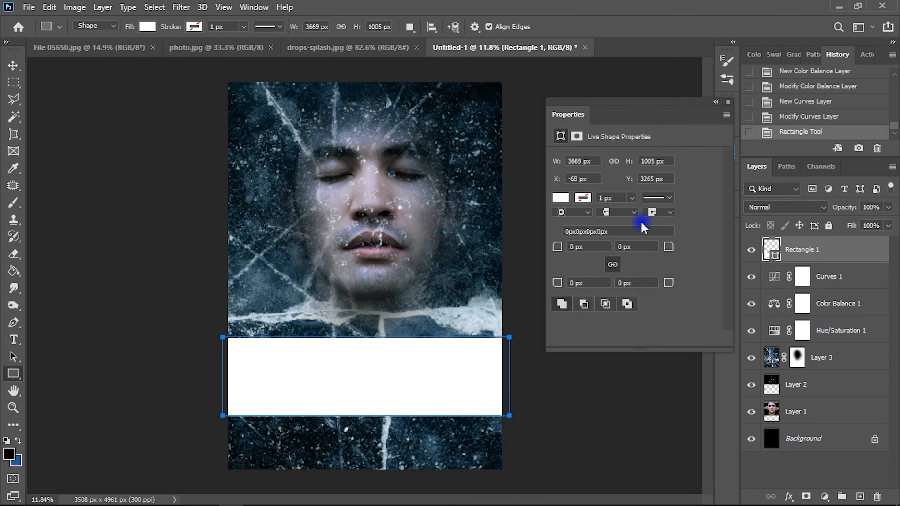
{"action": "left_click", "coordinate": [728, 103]}
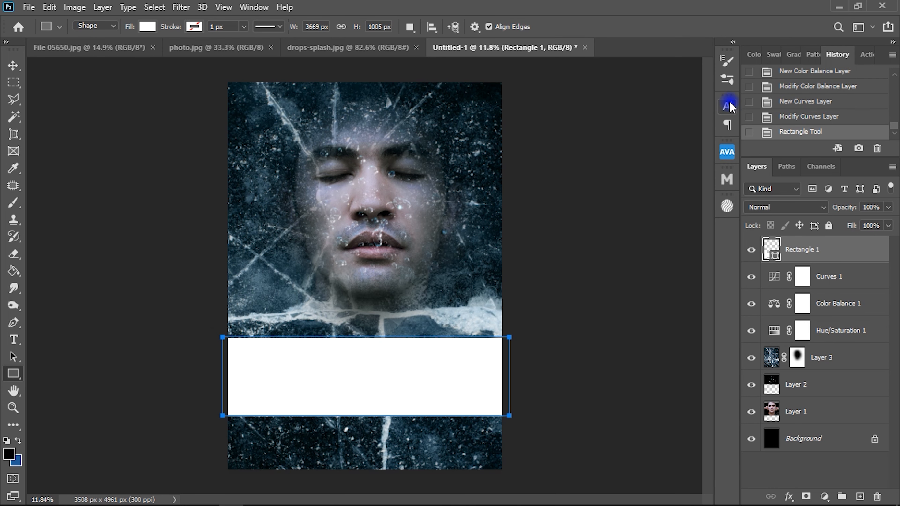
{"action": "left_click_drag", "start_coordinate": [849, 208], "coordinate": [837, 212]}
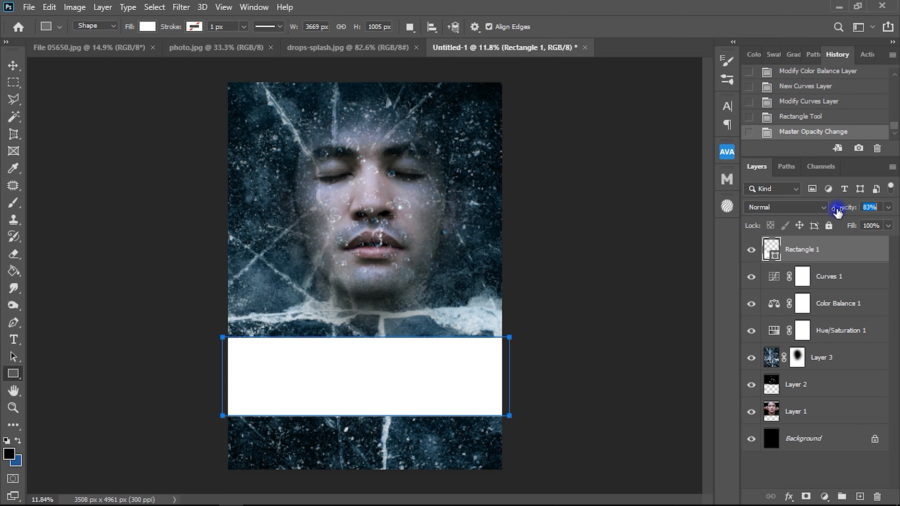
{"action": "left_click_drag", "start_coordinate": [786, 223], "coordinate": [800, 224]}
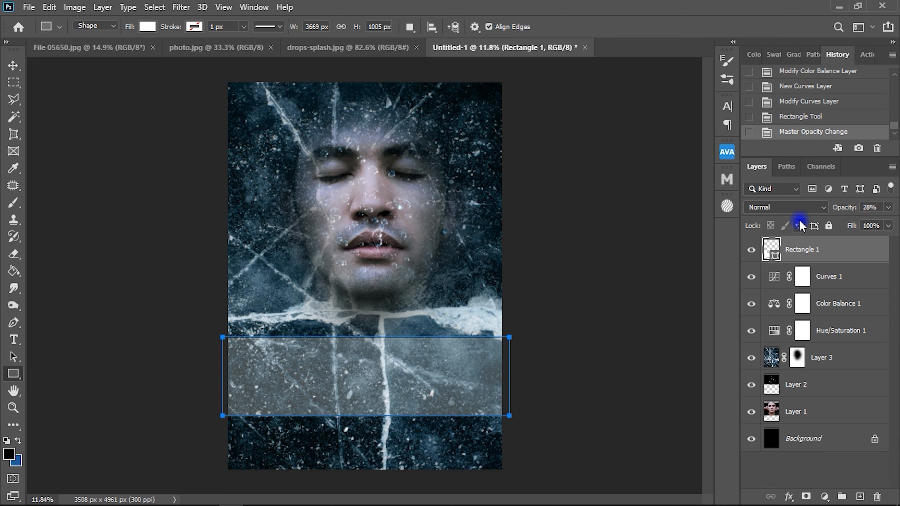
Add a text block over the translucent band and replace its placeholder text with "AQUAMAN".
{"action": "left_click", "coordinate": [14, 82]}
{"action": "scroll", "coordinate": [287, 379], "scroll_direction": "up", "scroll_amount": 2}
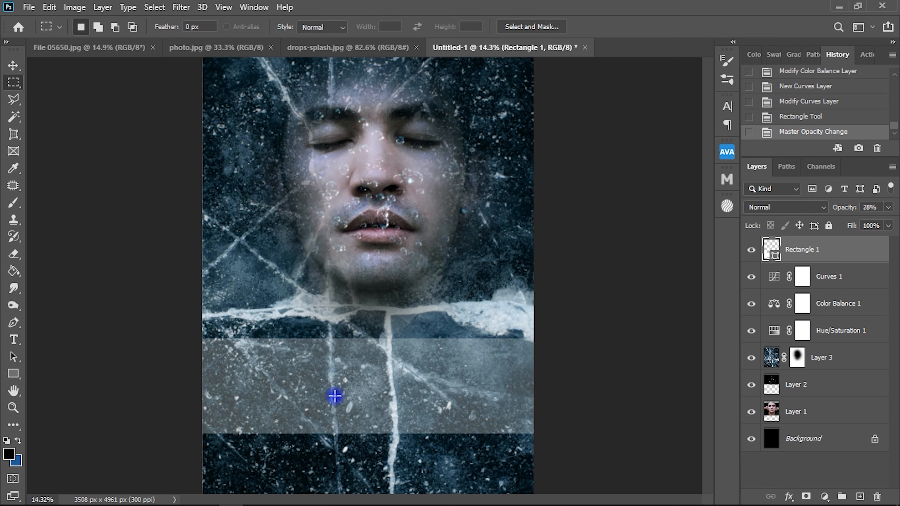
{"action": "scroll", "coordinate": [333, 395], "scroll_direction": "down", "scroll_amount": 3}
{"action": "left_click", "coordinate": [13, 339]}
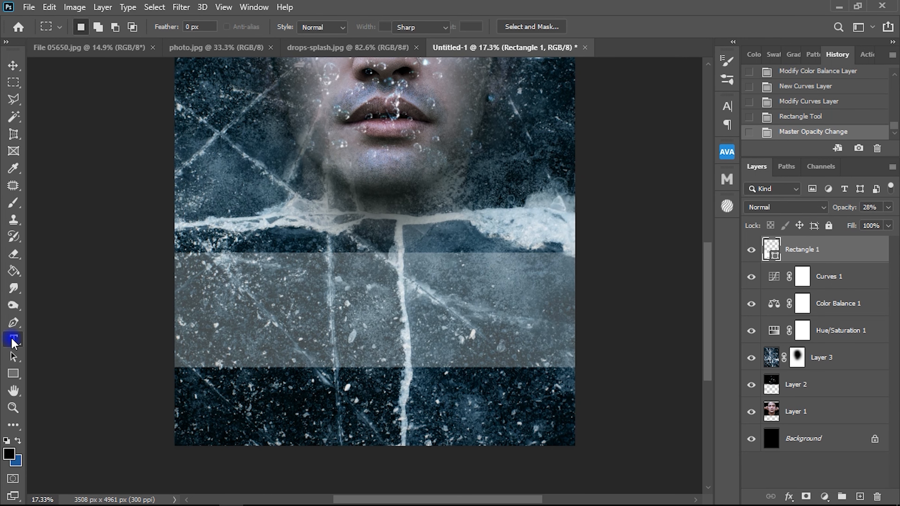
{"action": "left_click", "coordinate": [251, 293]}
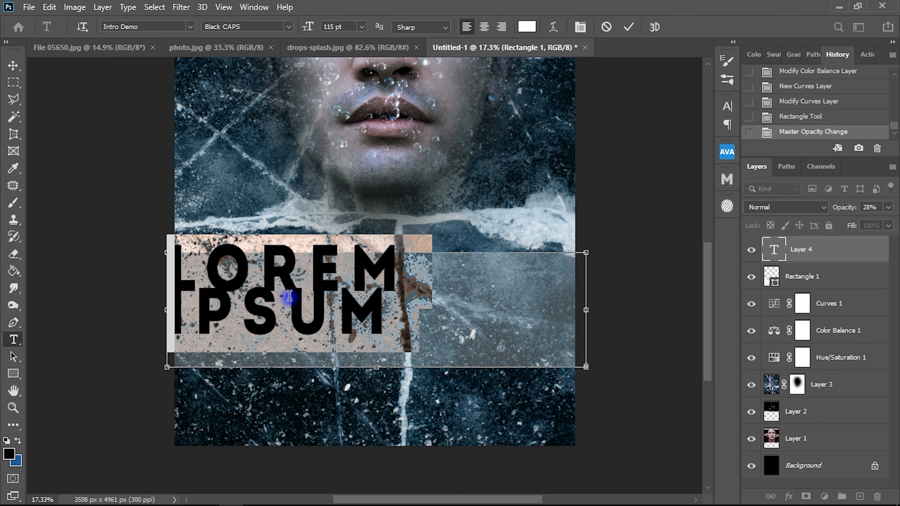
{"action": "triple_click", "coordinate": [344, 294]}
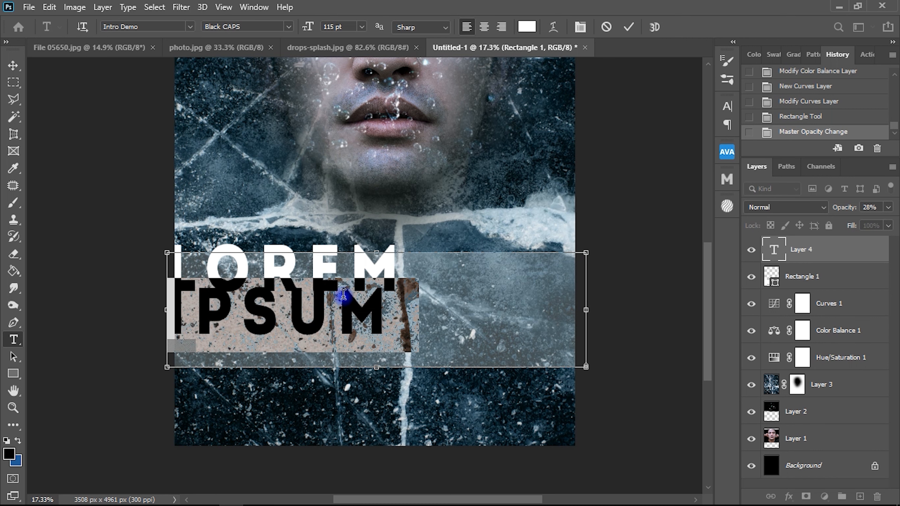
{"action": "key", "text": "ctrl+a"}
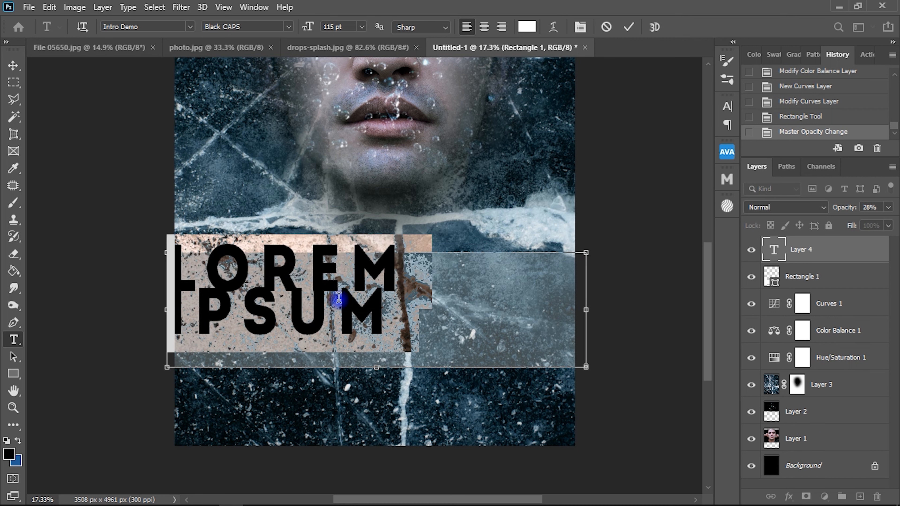
{"action": "key", "text": "BackSpace"}
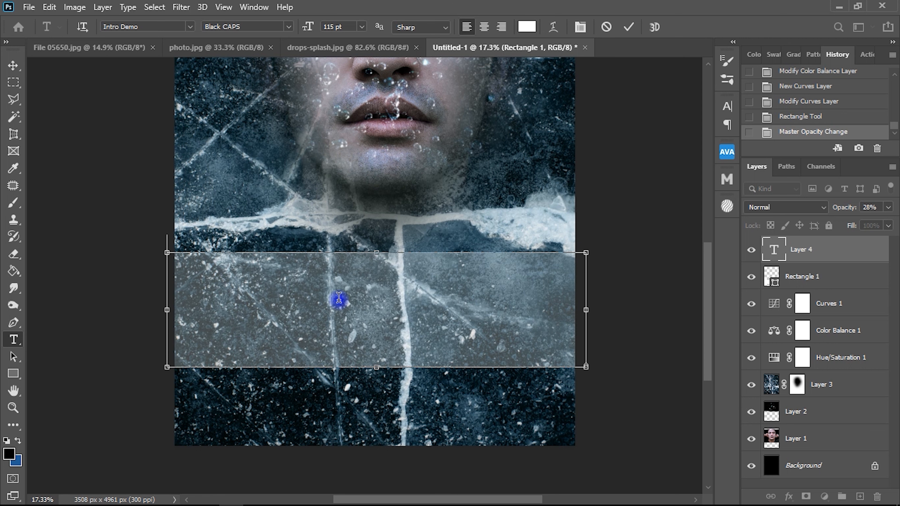
{"action": "type", "text": "A"}
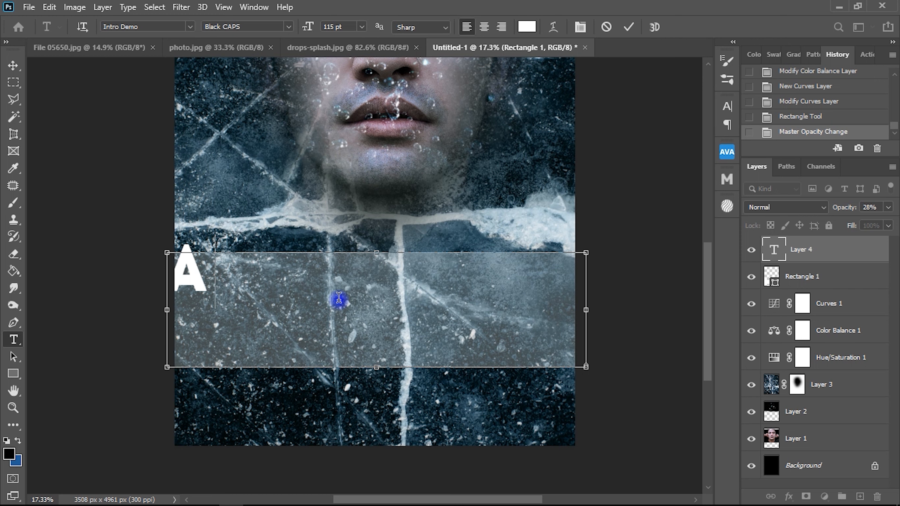
{"action": "type", "text": "QUAMA"}
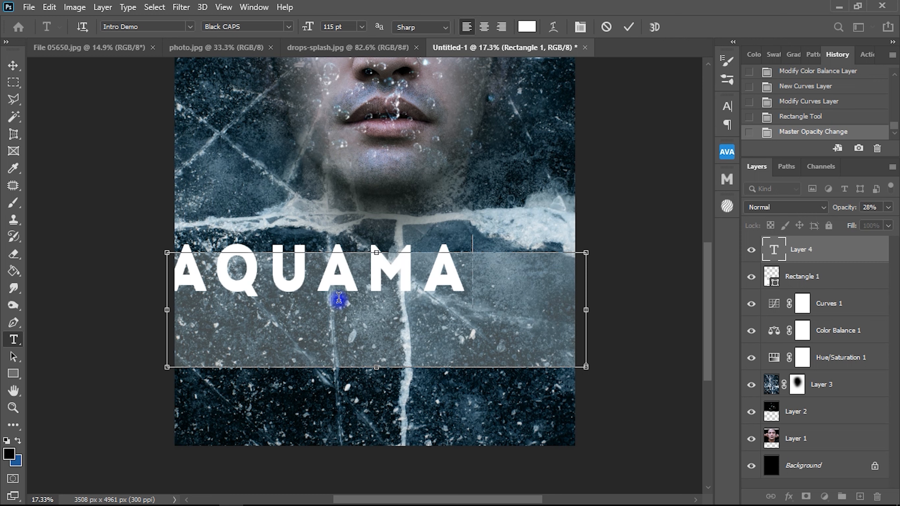
{"action": "type", "text": "N"}
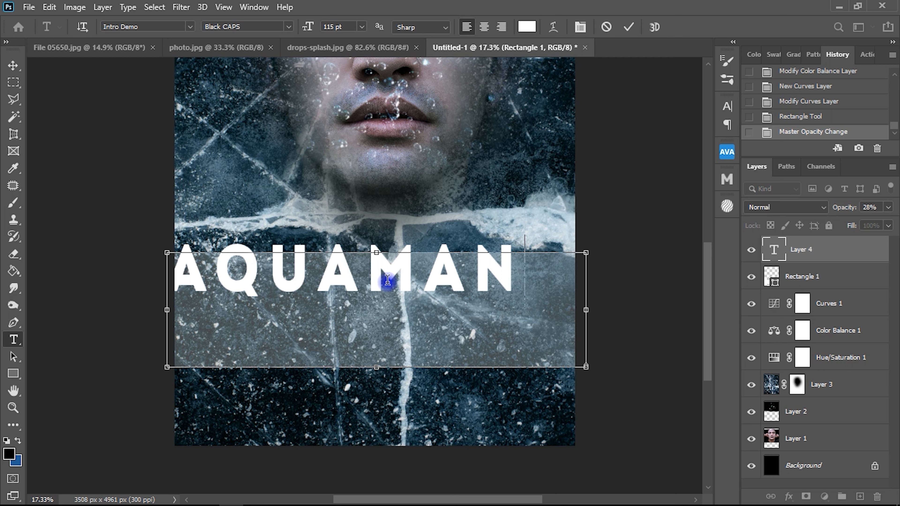
Set the font size of the whole AQUAMAN text to 128 pt.
{"action": "key", "text": "ctrl+a"}
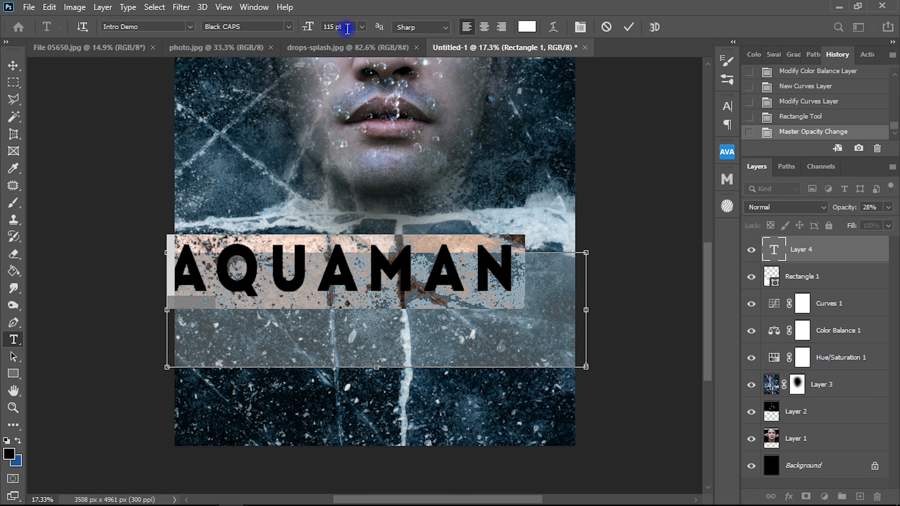
{"action": "left_click", "coordinate": [581, 27]}
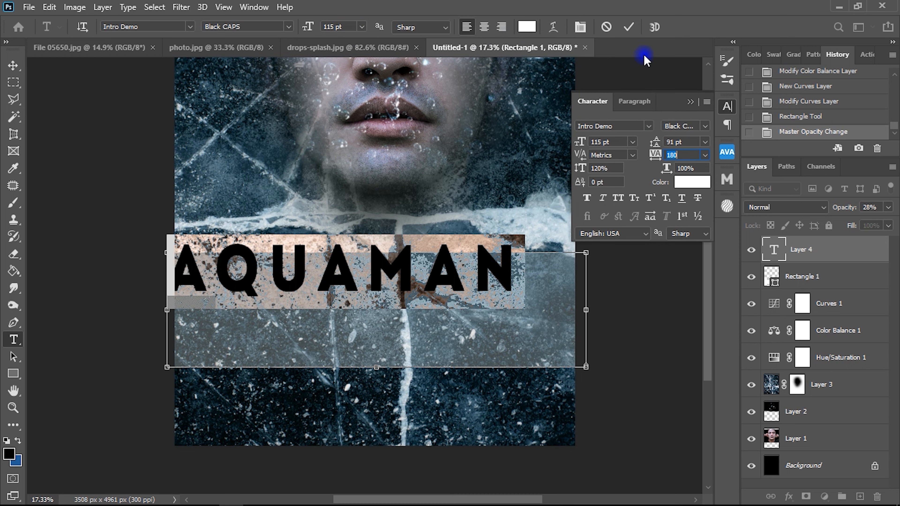
{"action": "scroll", "coordinate": [620, 142], "scroll_direction": "up", "scroll_amount": 12}
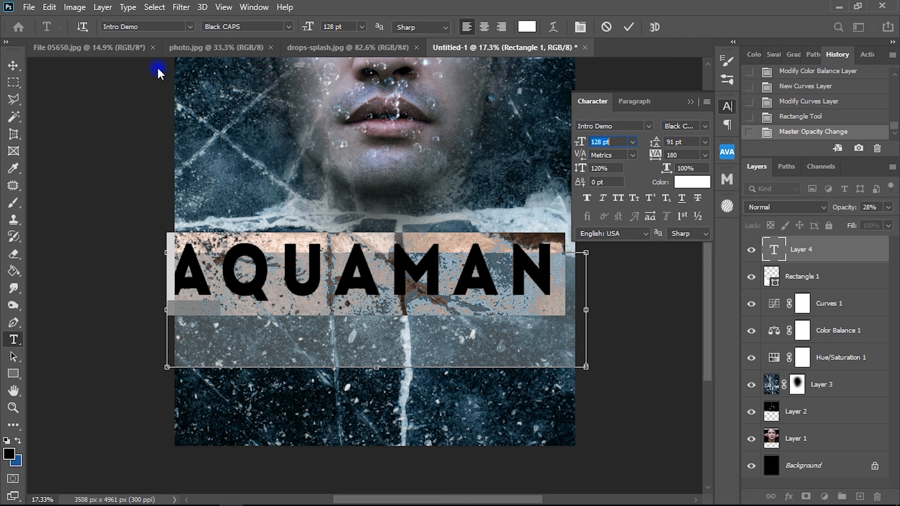
Move the AQUAMAN text fully inside the translucent band, centred between the left and right edges of the image.
{"action": "left_click", "coordinate": [15, 66]}
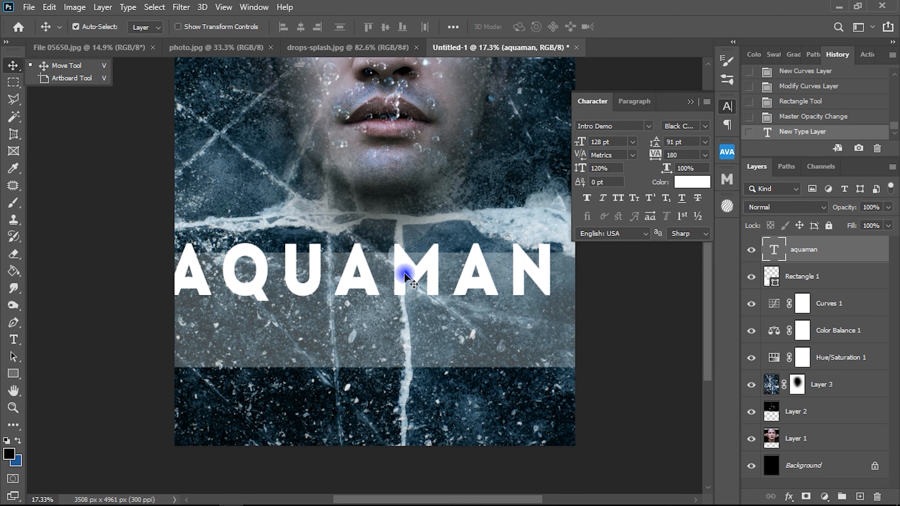
{"action": "left_click_drag", "start_coordinate": [427, 280], "coordinate": [438, 294]}
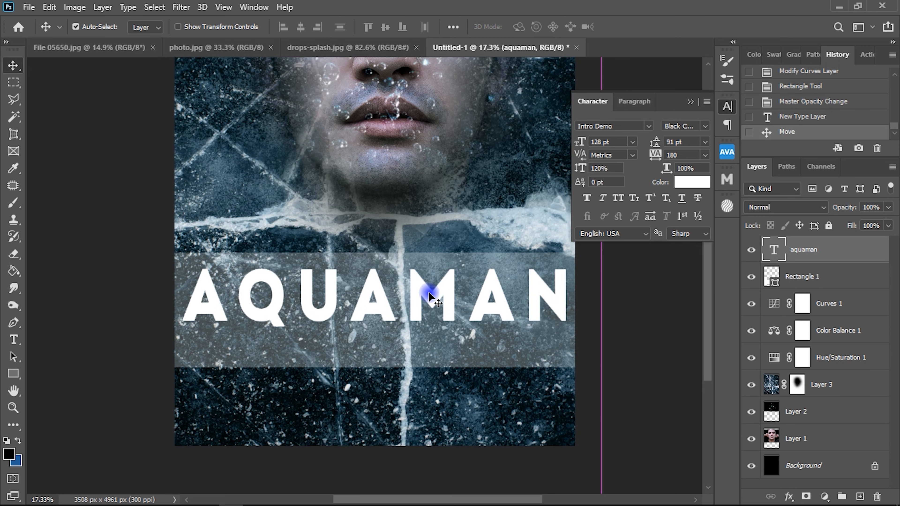
{"action": "scroll", "coordinate": [425, 296], "scroll_direction": "down", "scroll_amount": 3}
{"action": "scroll", "coordinate": [409, 354], "scroll_direction": "up", "scroll_amount": 2}
{"action": "scroll", "coordinate": [408, 352], "scroll_direction": "down", "scroll_amount": 2}
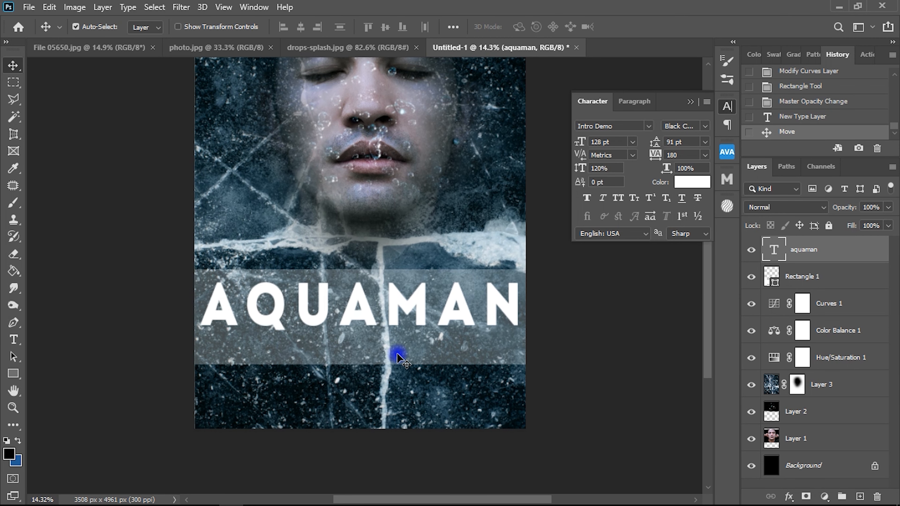
Change the AQUAMAN text colour to dark blue #012347.
{"action": "left_click", "coordinate": [14, 339]}
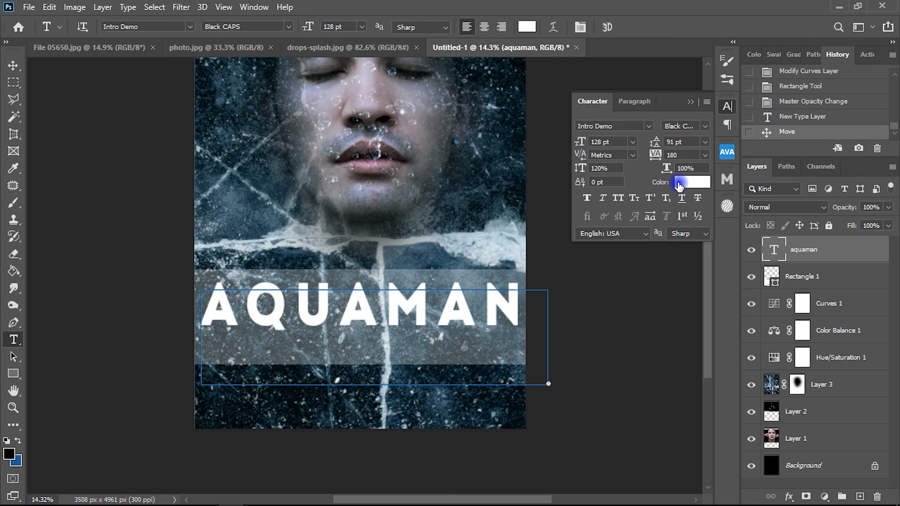
{"action": "left_click", "coordinate": [687, 183]}
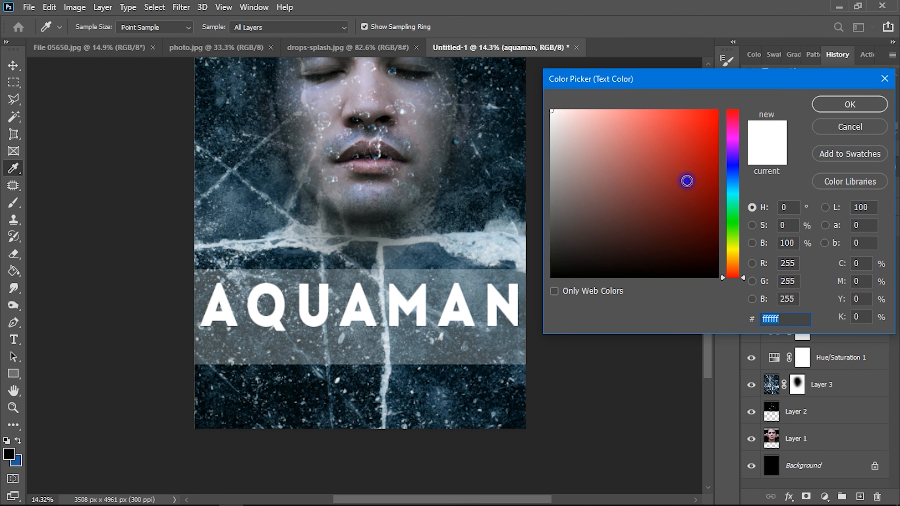
{"action": "left_click", "coordinate": [731, 180]}
{"action": "left_click_drag", "start_coordinate": [713, 222], "coordinate": [717, 231]}
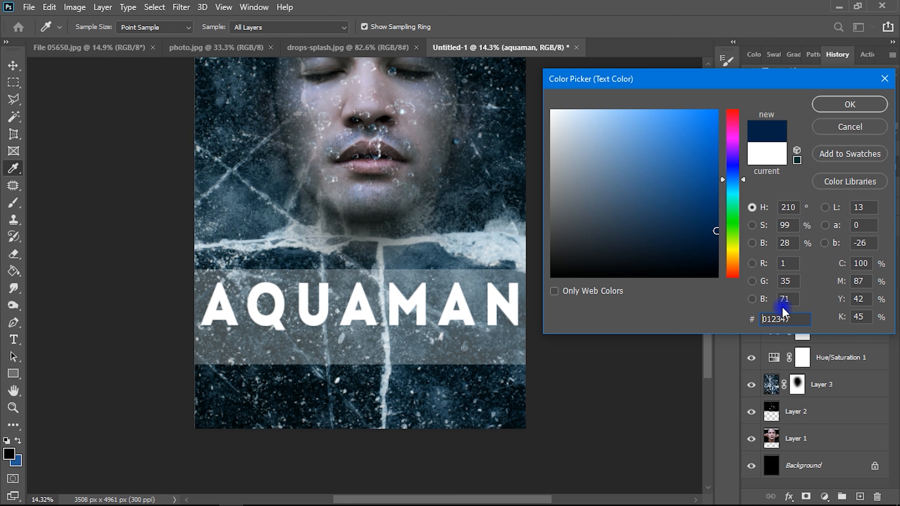
{"action": "left_click_drag", "start_coordinate": [797, 316], "coordinate": [755, 316]}
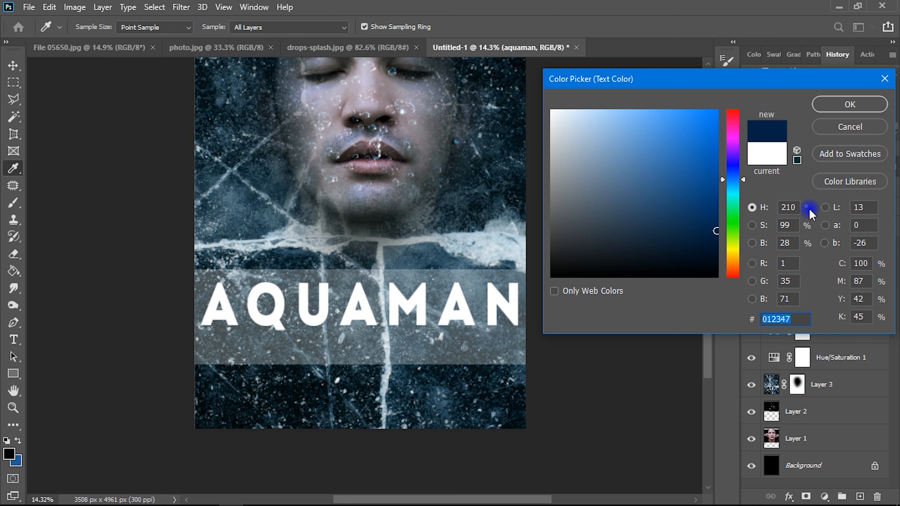
{"action": "left_click", "coordinate": [849, 104]}
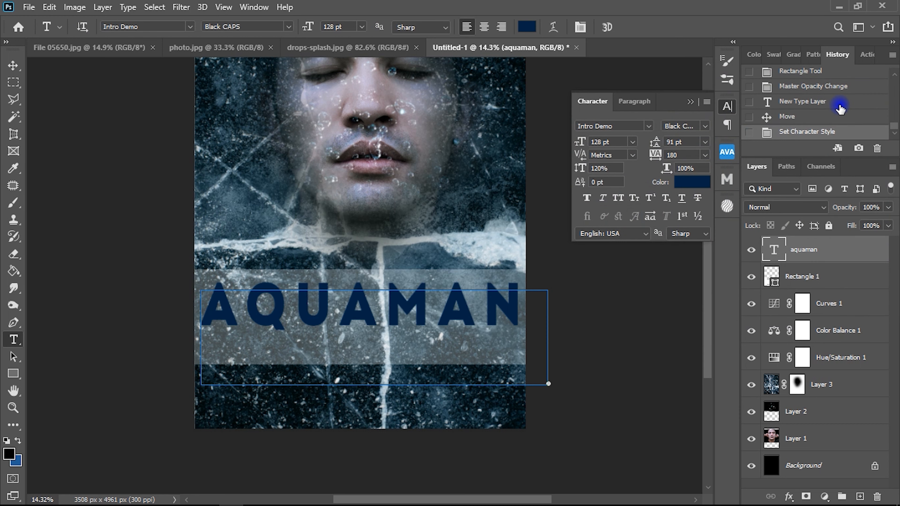
{"action": "left_click", "coordinate": [691, 102]}
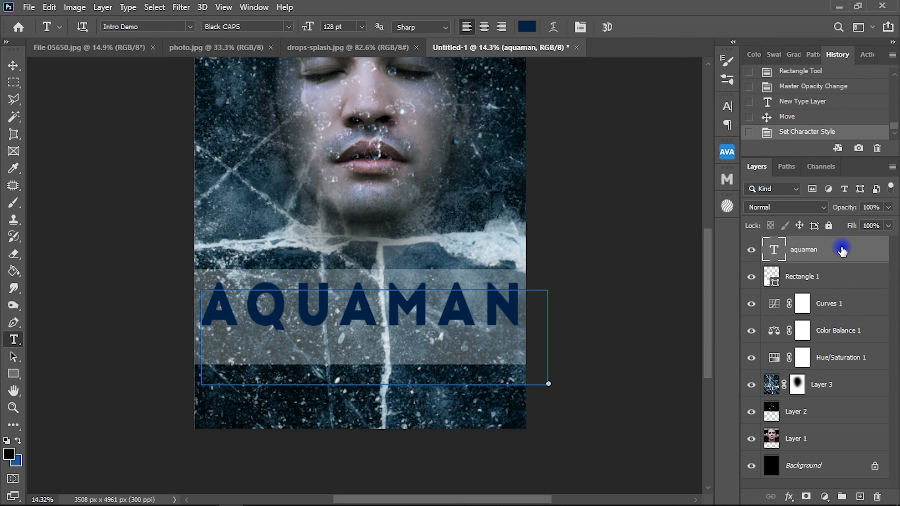
Add a Bevel & Emboss effect to the aquaman text layer with the Inner Bevel style and Chisel Hard technique.
{"action": "right_click", "coordinate": [850, 251]}
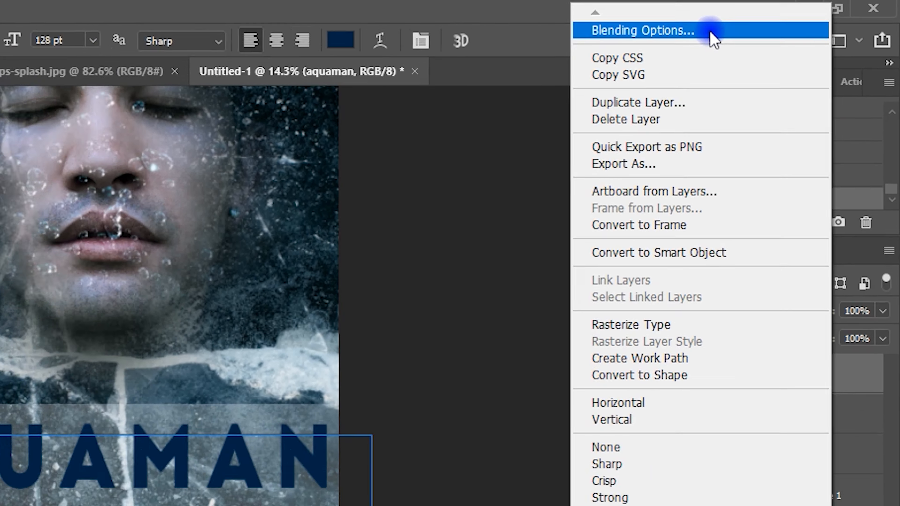
{"action": "left_click", "coordinate": [630, 42]}
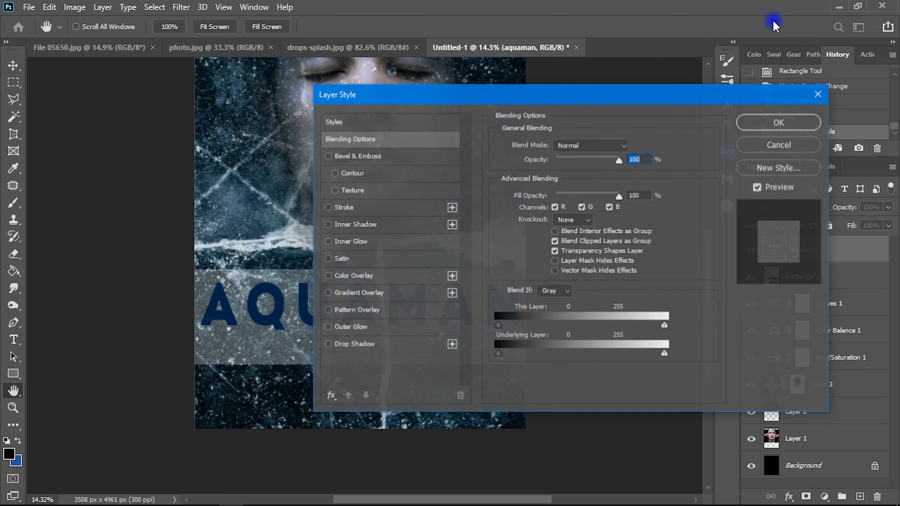
{"action": "left_click_drag", "start_coordinate": [531, 96], "coordinate": [612, 72]}
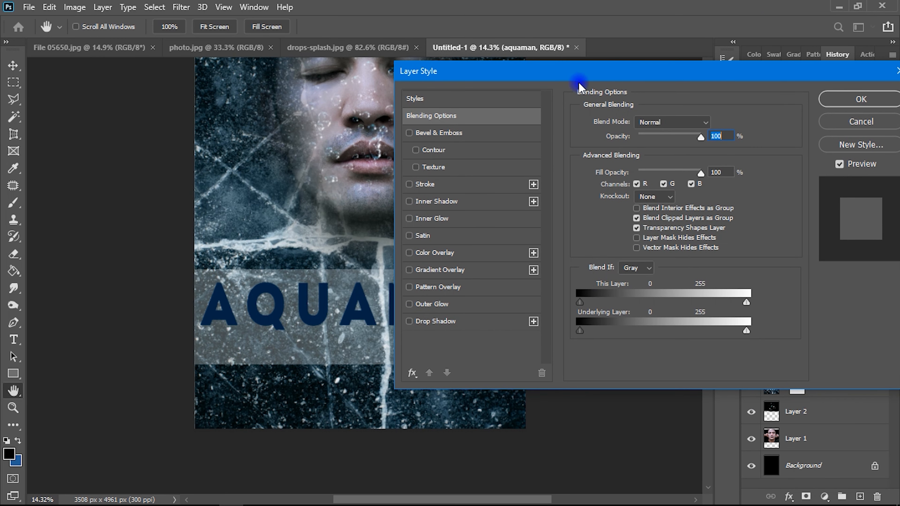
{"action": "left_click", "coordinate": [437, 134]}
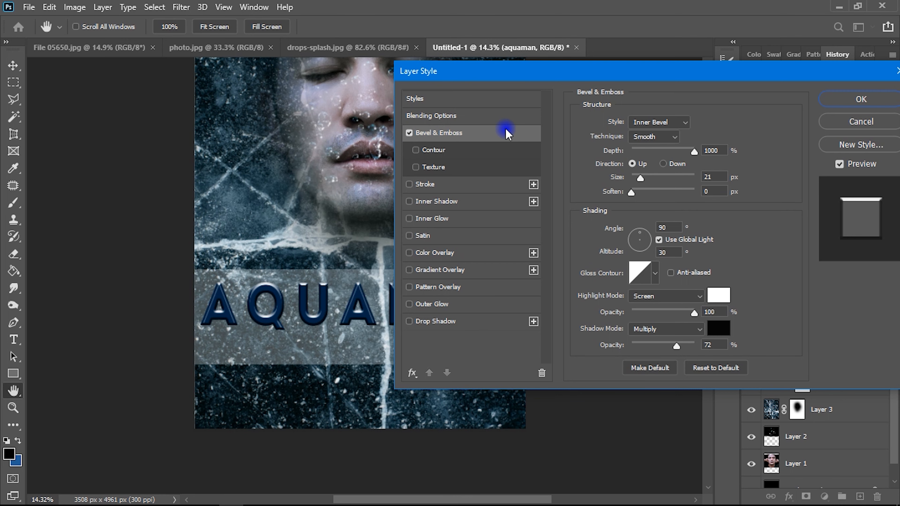
{"action": "left_click_drag", "start_coordinate": [539, 76], "coordinate": [577, 57]}
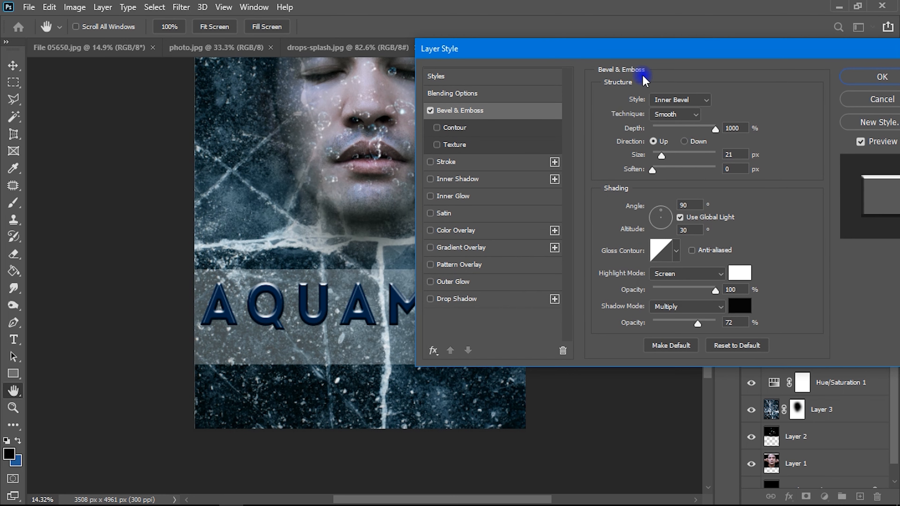
{"action": "left_click", "coordinate": [683, 97]}
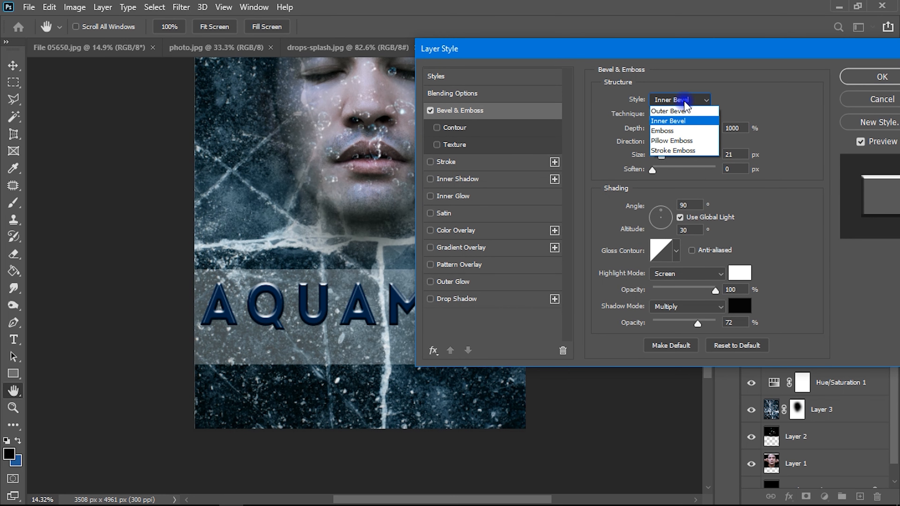
{"action": "left_click", "coordinate": [671, 120]}
{"action": "left_click", "coordinate": [670, 115]}
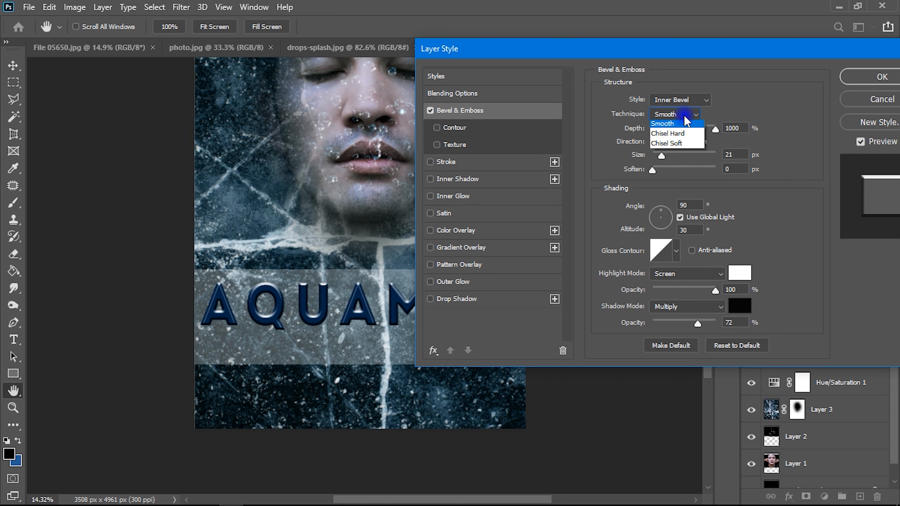
{"action": "left_click", "coordinate": [681, 136]}
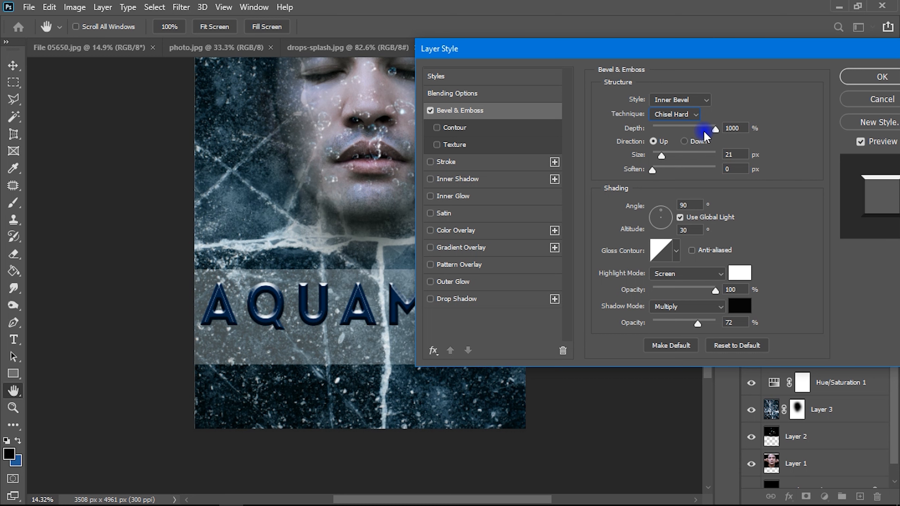
Set the bevel's depth to 386%, its size to 40 px and its soften to 0 px.
{"action": "left_click_drag", "start_coordinate": [717, 135], "coordinate": [678, 143]}
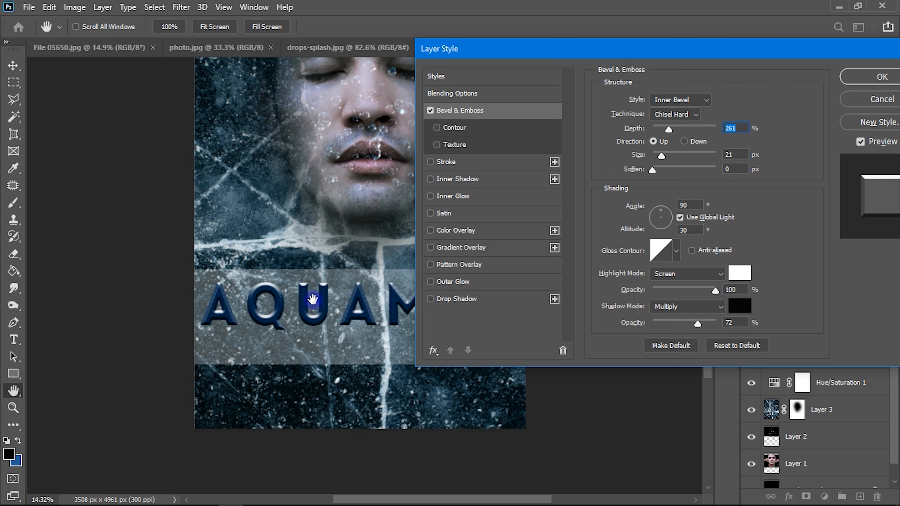
{"action": "mouse_move", "coordinate": [665, 133]}
{"action": "left_mouse_down"}
{"action": "mouse_move", "coordinate": [693, 132]}
{"action": "mouse_move", "coordinate": [679, 131]}
{"action": "left_mouse_up"}
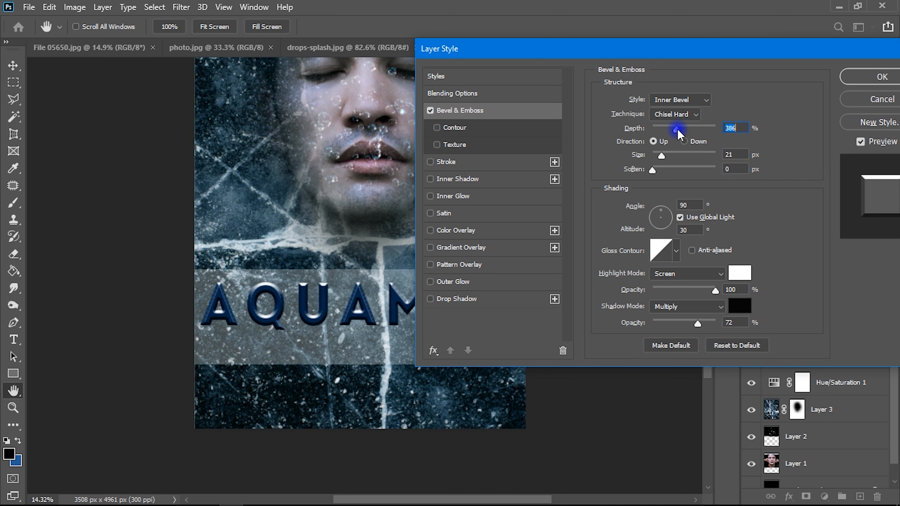
{"action": "mouse_move", "coordinate": [661, 159]}
{"action": "left_mouse_down"}
{"action": "mouse_move", "coordinate": [692, 160]}
{"action": "mouse_move", "coordinate": [651, 162]}
{"action": "left_mouse_up"}
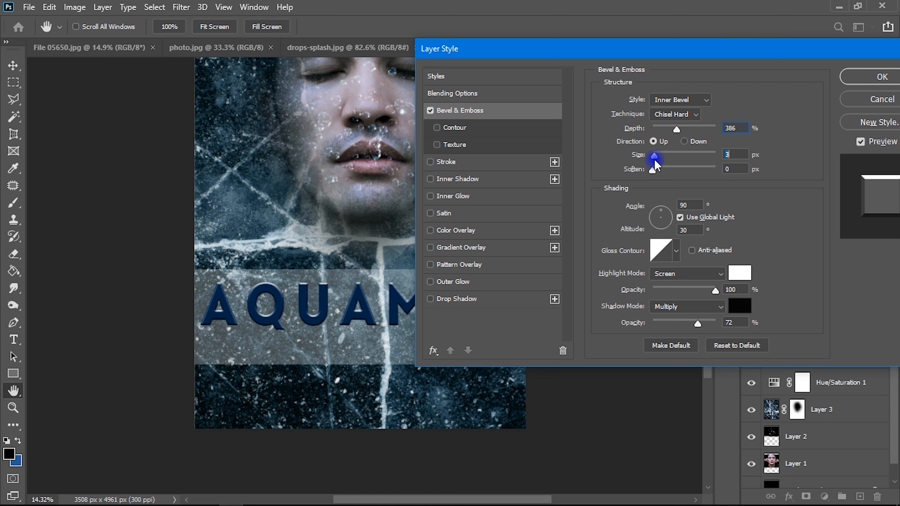
{"action": "mouse_move", "coordinate": [652, 156]}
{"action": "left_mouse_down"}
{"action": "mouse_move", "coordinate": [687, 159]}
{"action": "mouse_move", "coordinate": [667, 158]}
{"action": "left_mouse_up"}
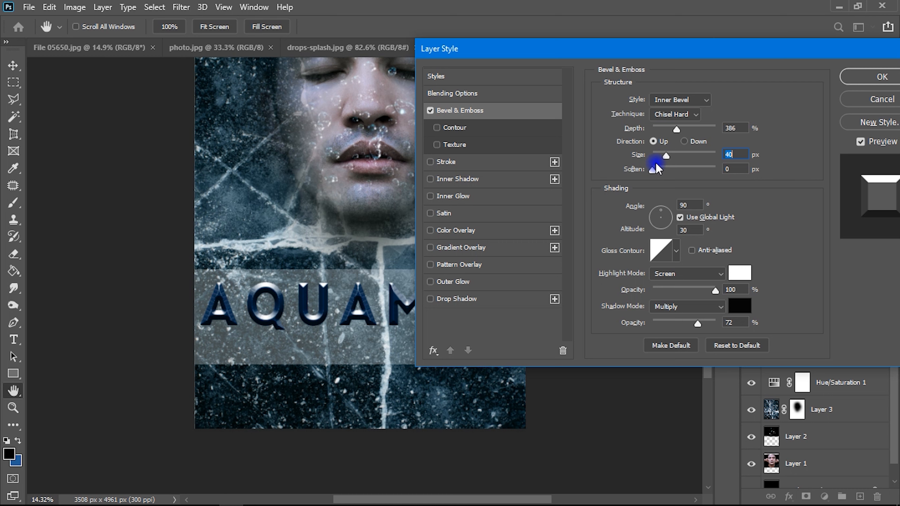
{"action": "mouse_move", "coordinate": [652, 171]}
{"action": "left_mouse_down"}
{"action": "mouse_move", "coordinate": [706, 172]}
{"action": "mouse_move", "coordinate": [648, 172]}
{"action": "left_mouse_up"}
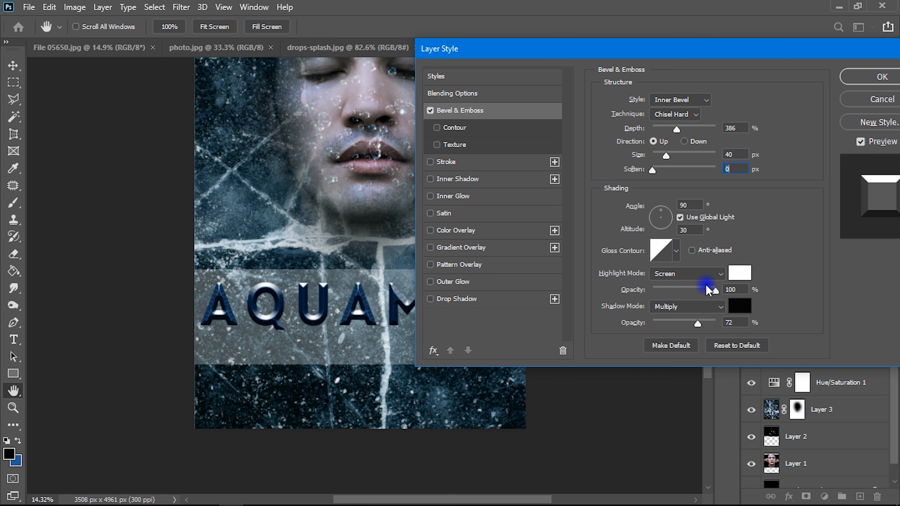
Set the bevel's highlight and shadow opacities to 100% and apply the layer style.
{"action": "left_click_drag", "start_coordinate": [715, 292], "coordinate": [746, 296]}
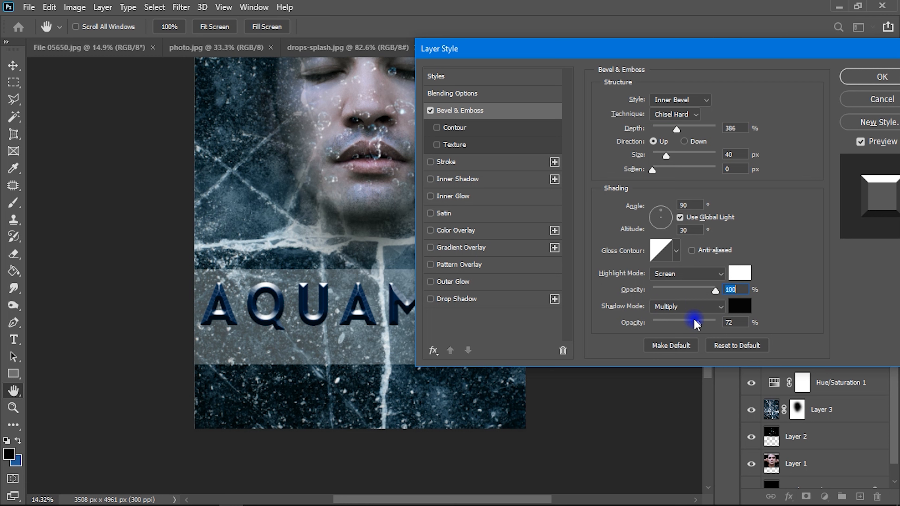
{"action": "left_click_drag", "start_coordinate": [700, 324], "coordinate": [726, 325]}
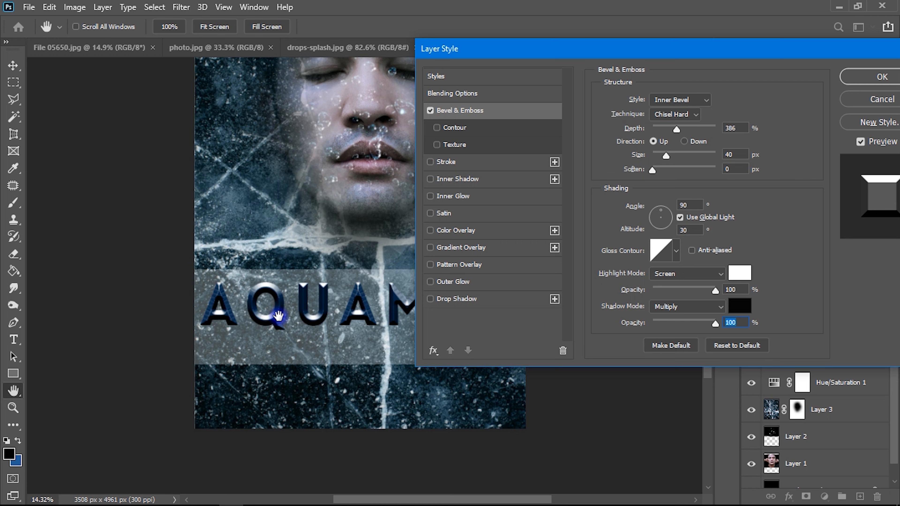
{"action": "left_click_drag", "start_coordinate": [708, 322], "coordinate": [756, 333]}
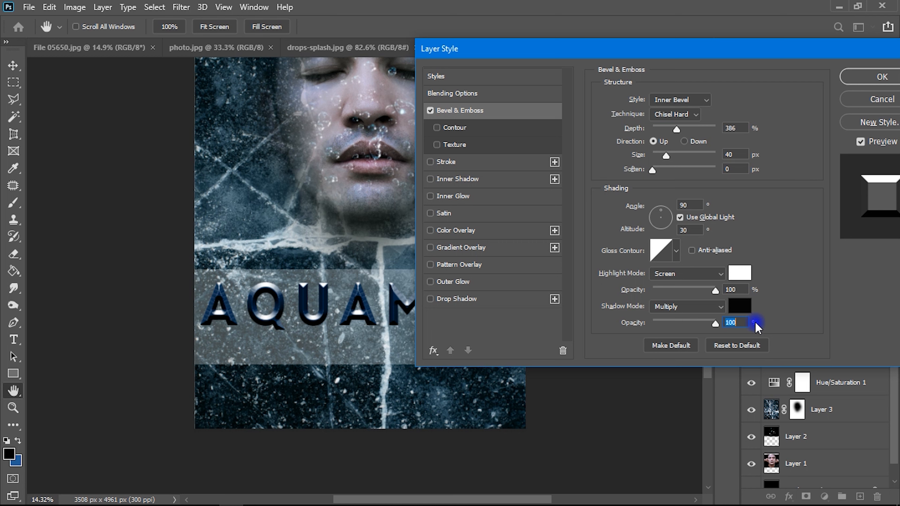
{"action": "left_click_drag", "start_coordinate": [719, 57], "coordinate": [625, 90]}
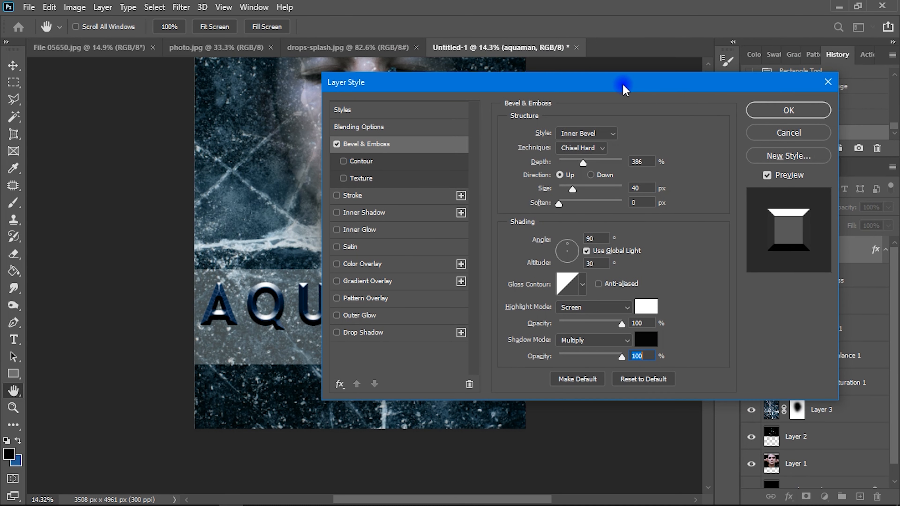
{"action": "left_click", "coordinate": [776, 113]}
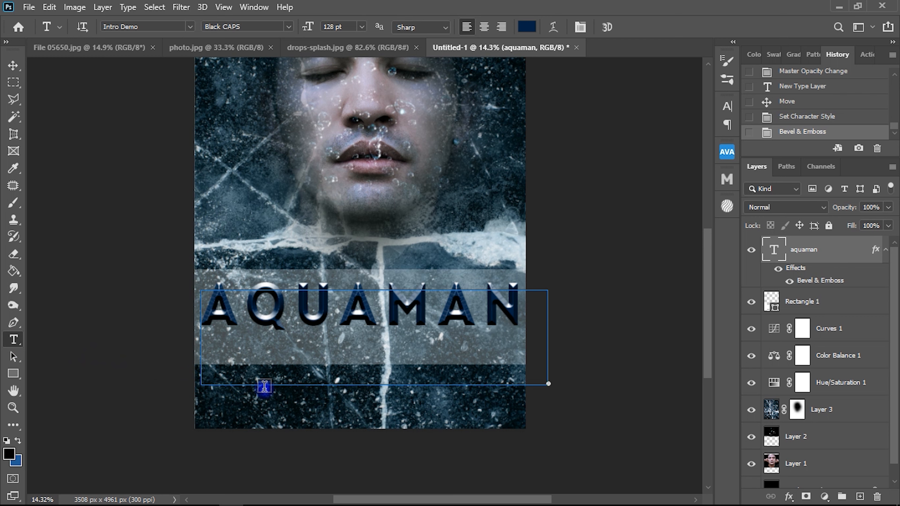
Add a second text block beneath AQUAMAN inside the translucent band and set its font size to 37 pt.
{"action": "left_click", "coordinate": [266, 355]}
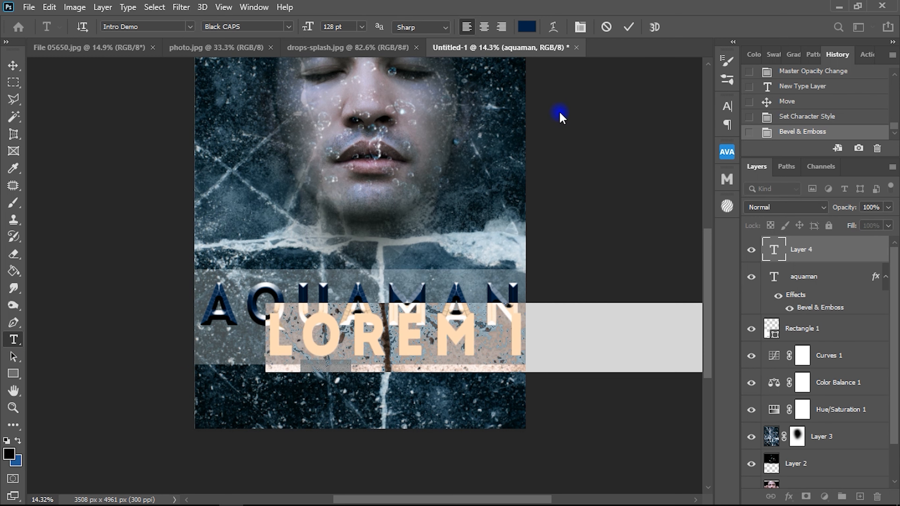
{"action": "left_click", "coordinate": [580, 26]}
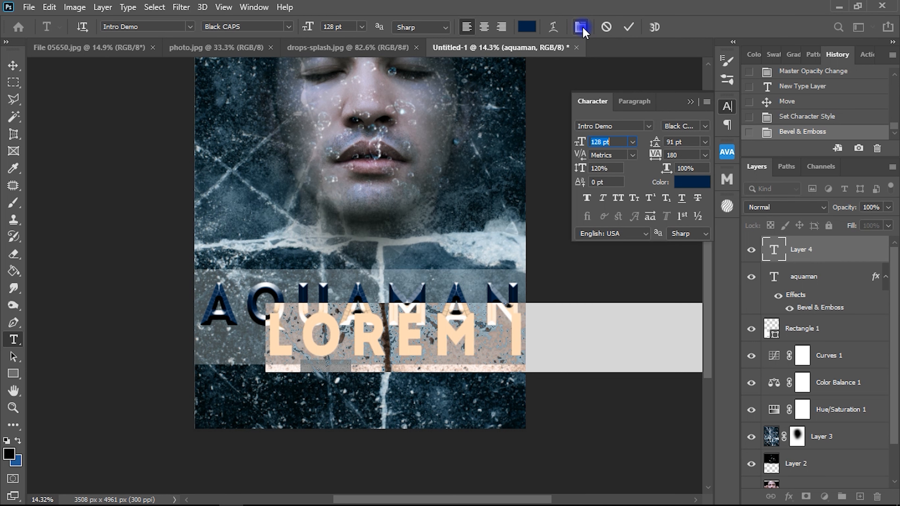
{"action": "left_click", "coordinate": [583, 144]}
{"action": "left_click_drag", "start_coordinate": [582, 143], "coordinate": [524, 153]}
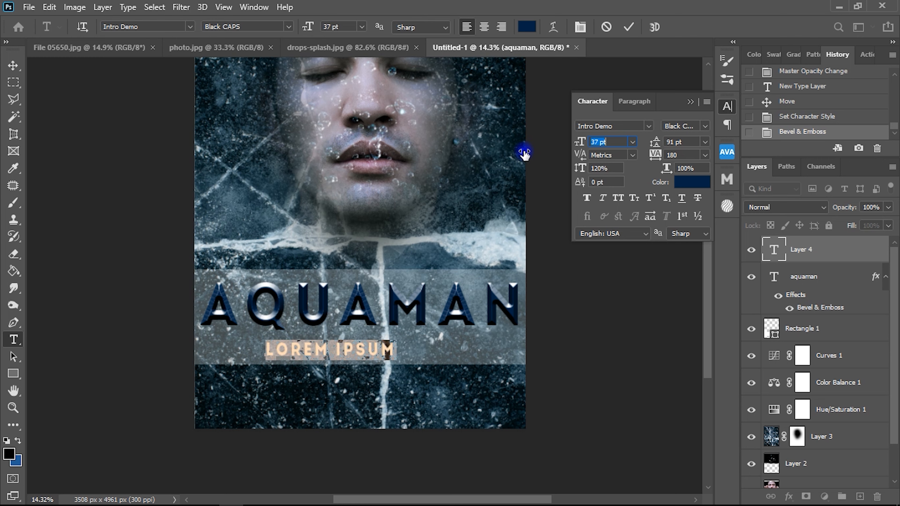
Set the new text's colour to white #ffffff and replace its placeholder text with "POSTER".
{"action": "left_click", "coordinate": [683, 184]}
{"action": "left_click_drag", "start_coordinate": [630, 199], "coordinate": [524, 94]}
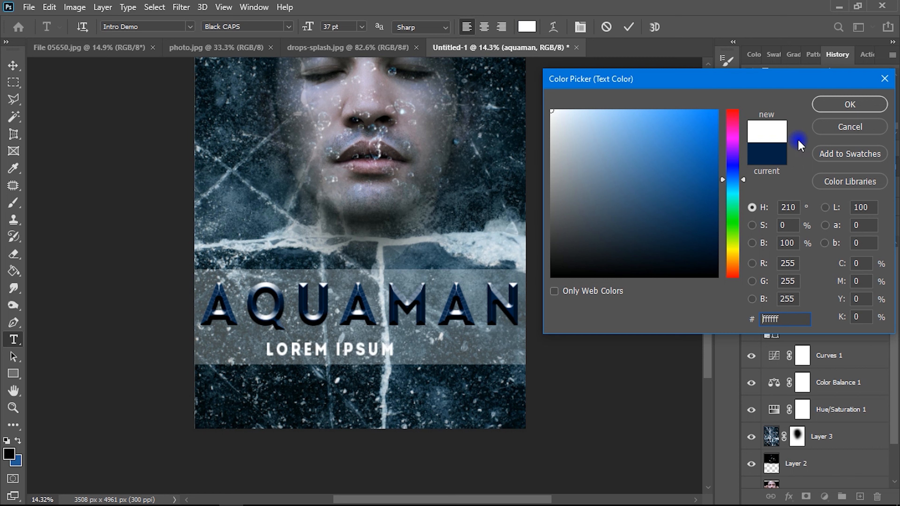
{"action": "left_click", "coordinate": [846, 111]}
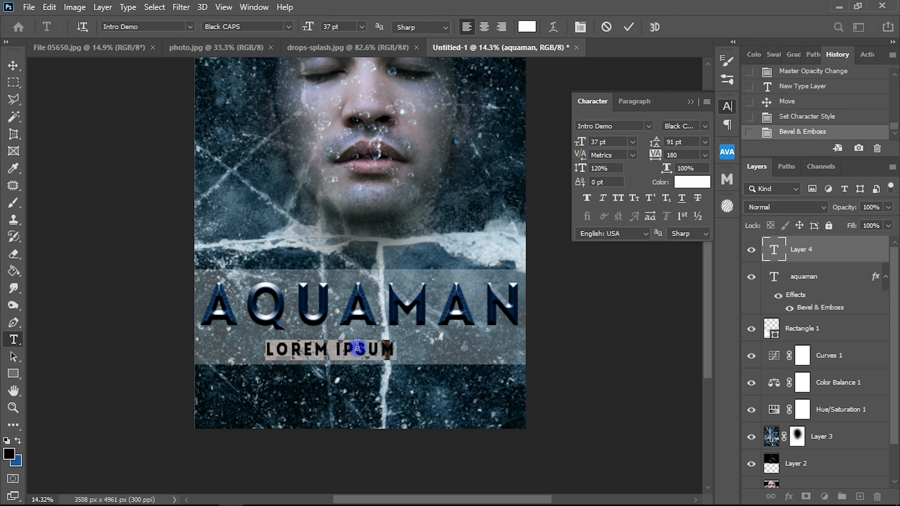
{"action": "type", "text": "POSTER"}
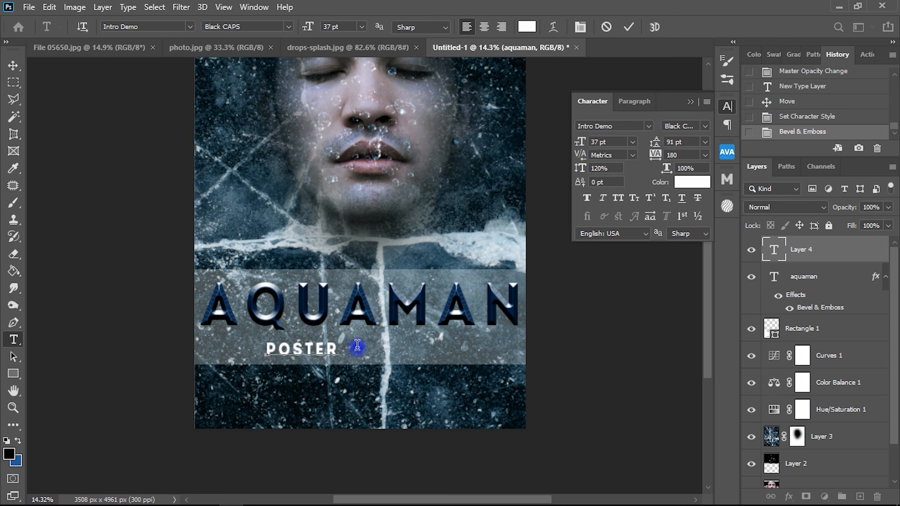
Set the tracking of the POSTER text to 2960 and centre it beneath AQUAMAN within the translucent band.
{"action": "double_click", "coordinate": [324, 351]}
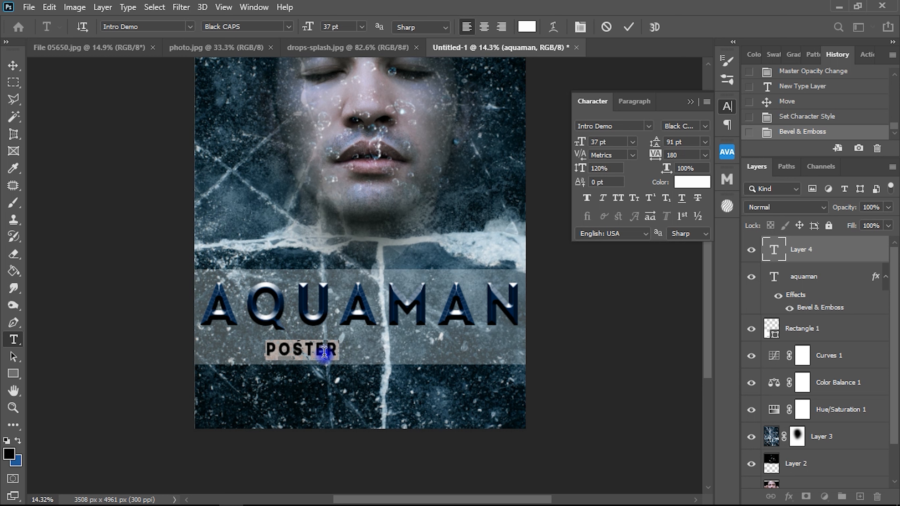
{"action": "left_click_drag", "start_coordinate": [656, 156], "coordinate": [748, 139]}
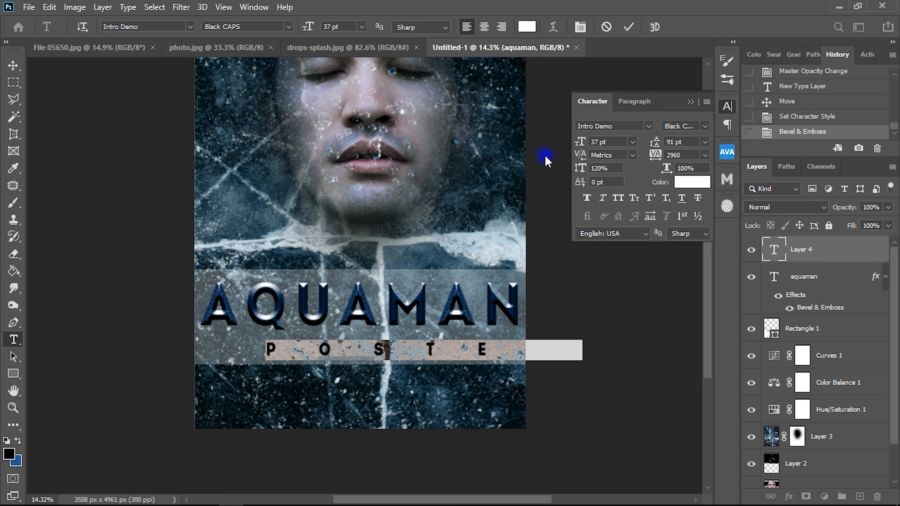
{"action": "left_click", "coordinate": [13, 66]}
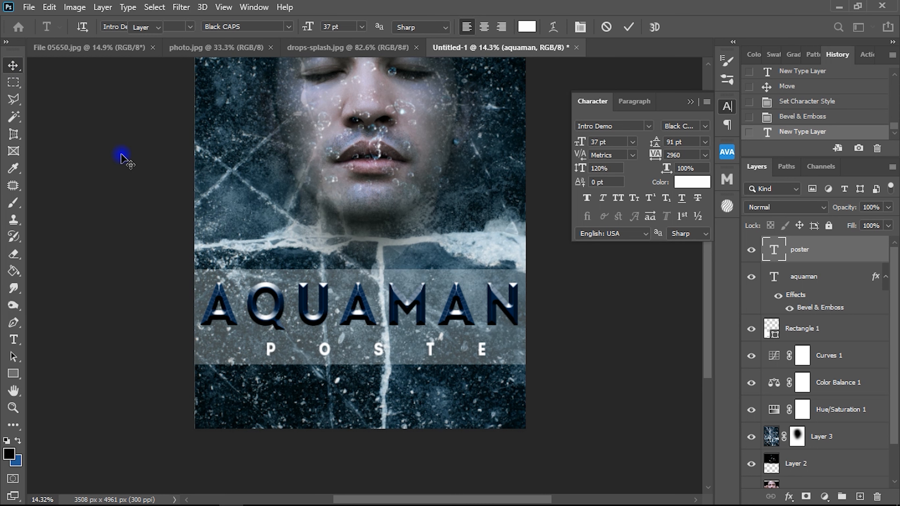
{"action": "left_click_drag", "start_coordinate": [324, 350], "coordinate": [284, 344]}
{"action": "scroll", "coordinate": [348, 334], "scroll_direction": "down", "scroll_amount": 3}
{"action": "scroll", "coordinate": [365, 346], "scroll_direction": "down", "scroll_amount": 2}
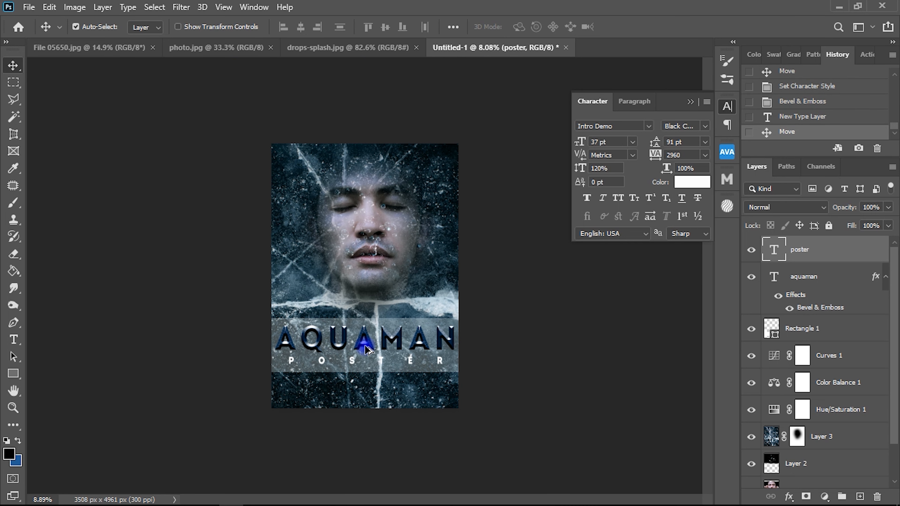
{"action": "left_click", "coordinate": [690, 103]}
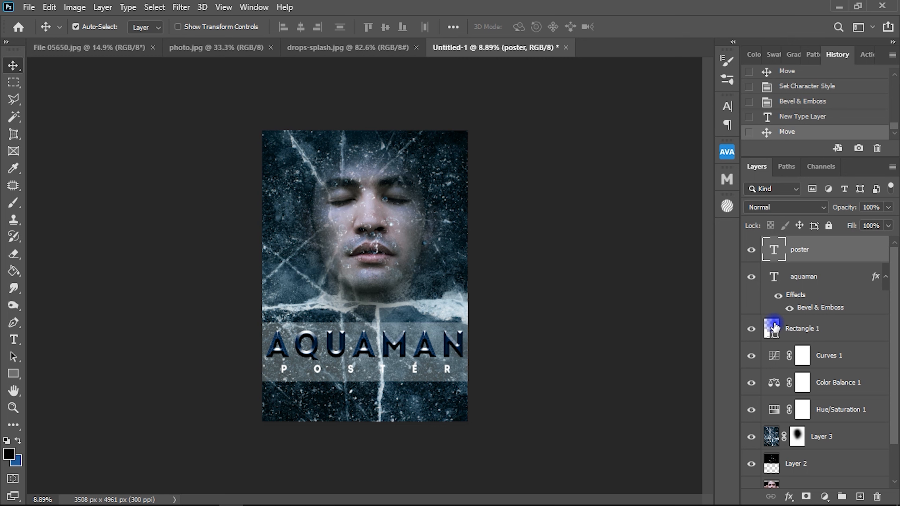
Scale the POSTER text, AQUAMAN title and translucent rectangle together to about 85% and centre the group slightly lower on the poster.
{"action": "left_click", "coordinate": [790, 329]}
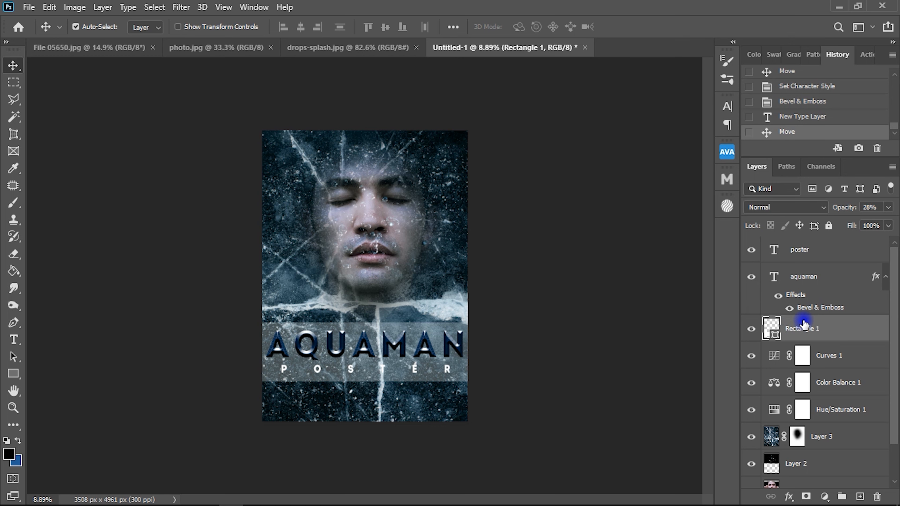
{"action": "left_click", "coordinate": [835, 250], "text": "shift"}
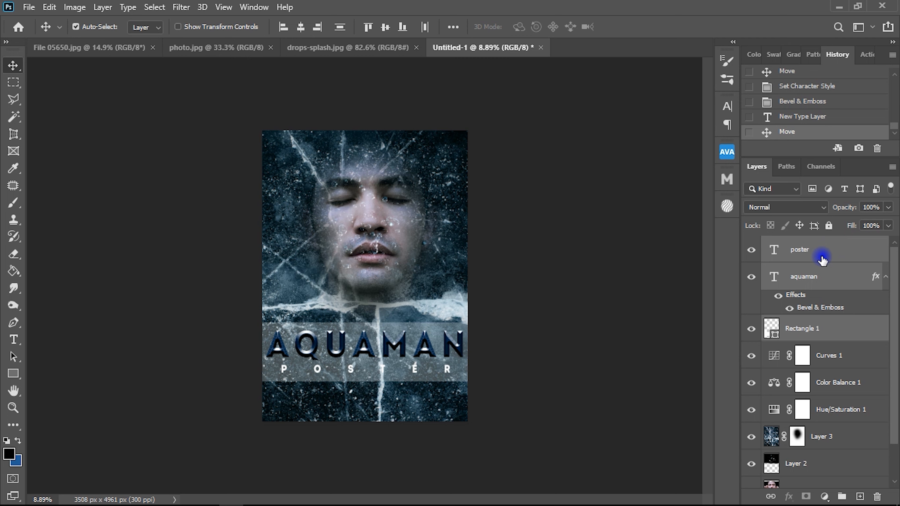
{"action": "key", "text": "ctrl+t"}
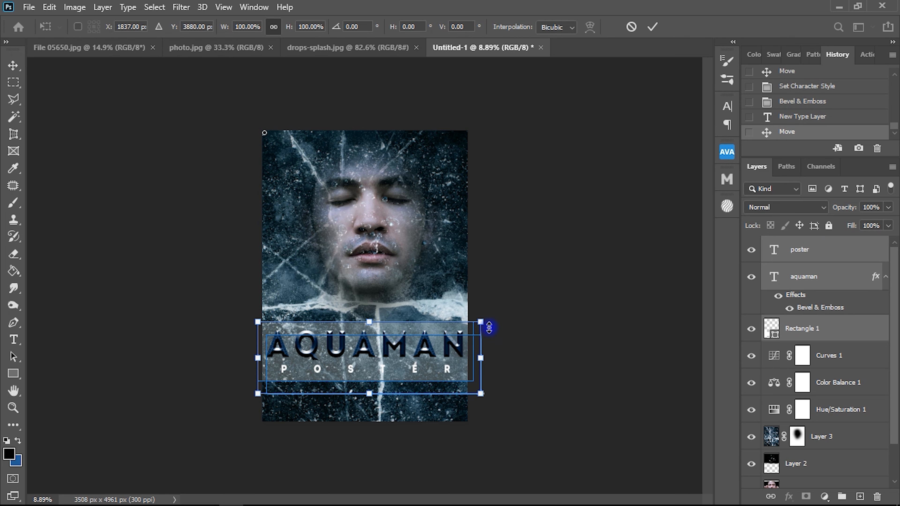
{"action": "left_click_drag", "start_coordinate": [482, 321], "coordinate": [464, 328]}
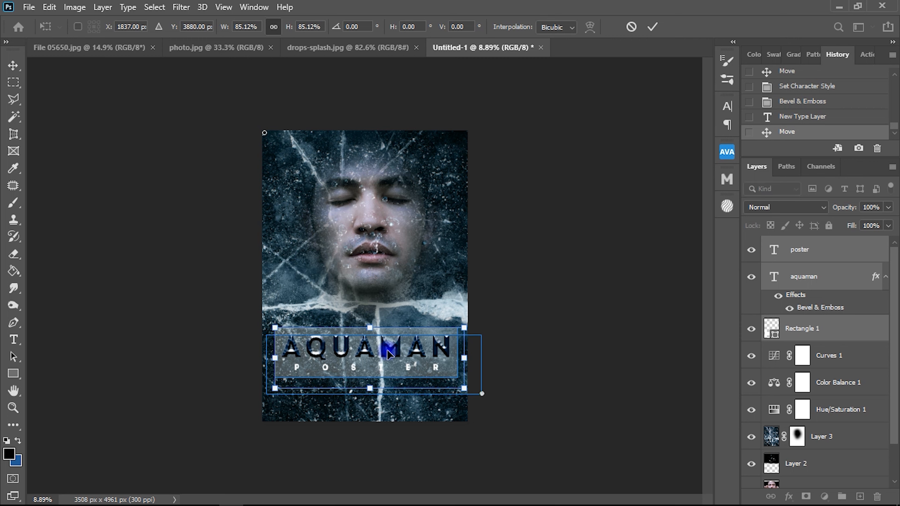
{"action": "left_click_drag", "start_coordinate": [381, 353], "coordinate": [383, 353]}
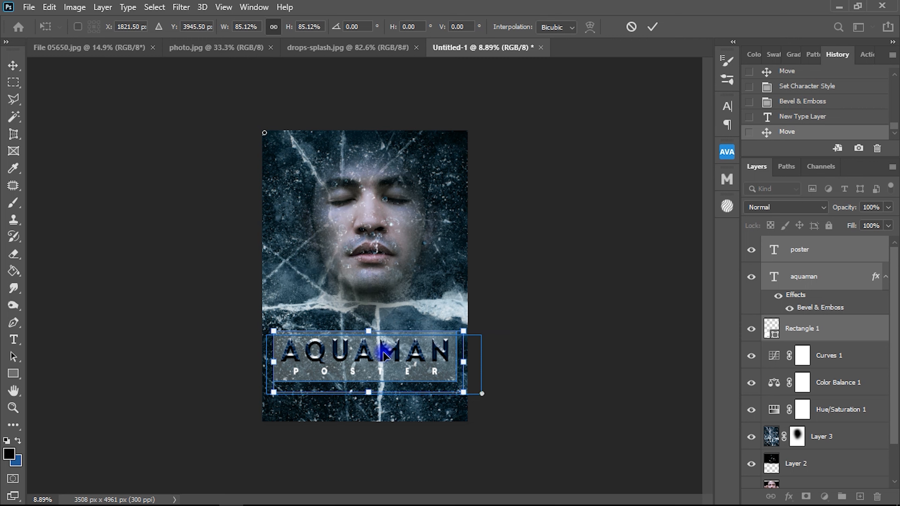
{"action": "key", "text": "Return"}
Examine the finished poster's face, ice cracks and bevelled title band up close and as a whole.
{"action": "scroll", "coordinate": [384, 353], "scroll_direction": "up", "scroll_amount": 5}
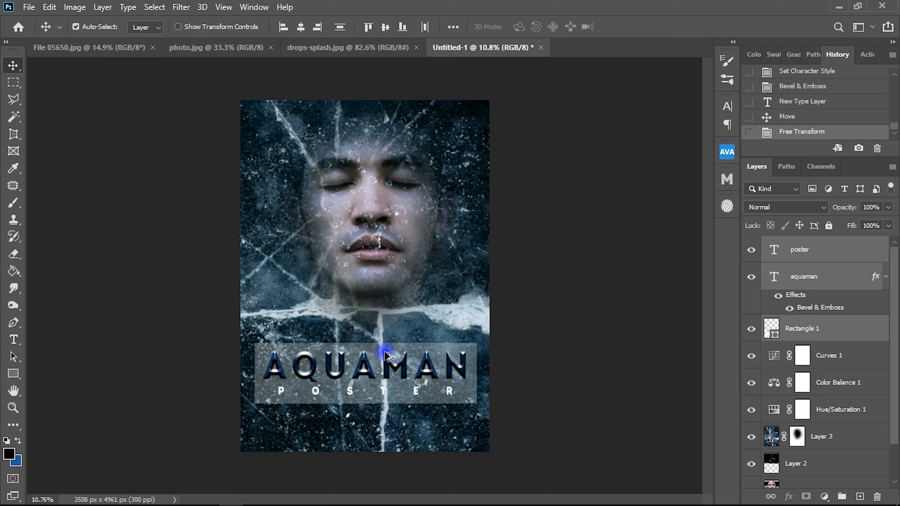
{"action": "scroll", "coordinate": [385, 353], "scroll_direction": "up", "scroll_amount": 5}
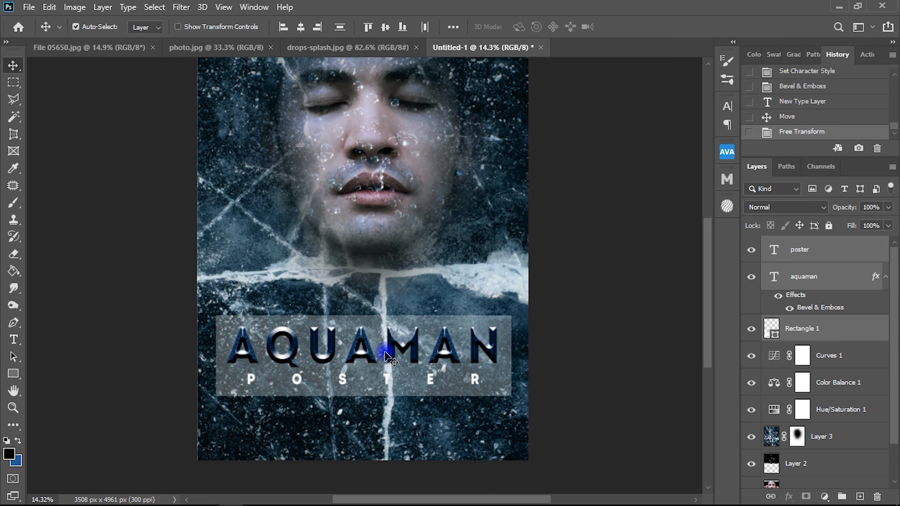
{"action": "scroll", "coordinate": [386, 353], "scroll_direction": "down", "scroll_amount": 2}
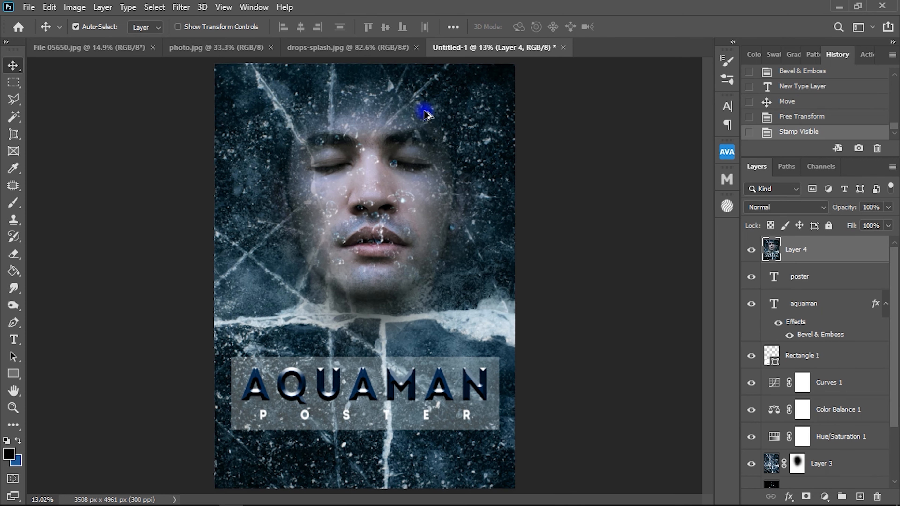
{"action": "scroll", "coordinate": [424, 111], "scroll_direction": "up", "scroll_amount": 4}
{"action": "scroll", "coordinate": [357, 135], "scroll_direction": "up", "scroll_amount": 2}
{"action": "scroll", "coordinate": [333, 156], "scroll_direction": "down", "scroll_amount": 7}
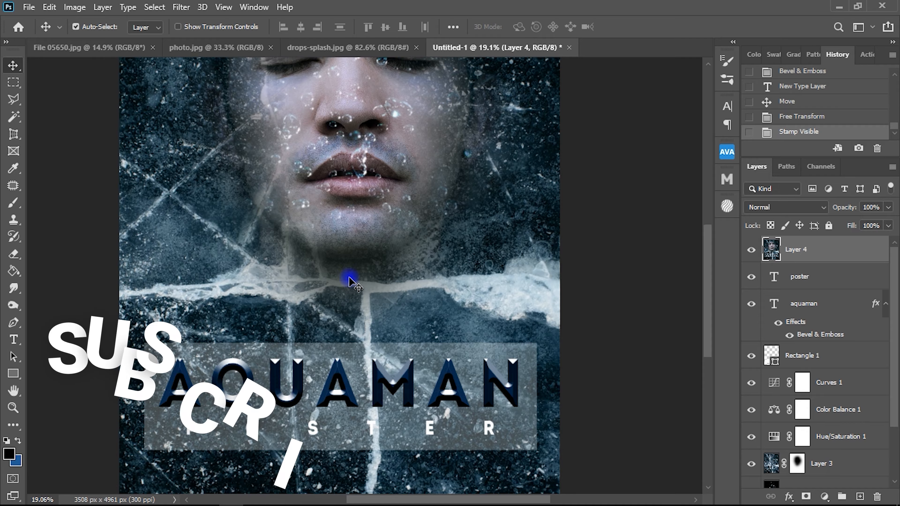
{"action": "scroll", "coordinate": [345, 296], "scroll_direction": "down", "scroll_amount": 5}
{"action": "scroll", "coordinate": [345, 302], "scroll_direction": "down", "scroll_amount": 3}
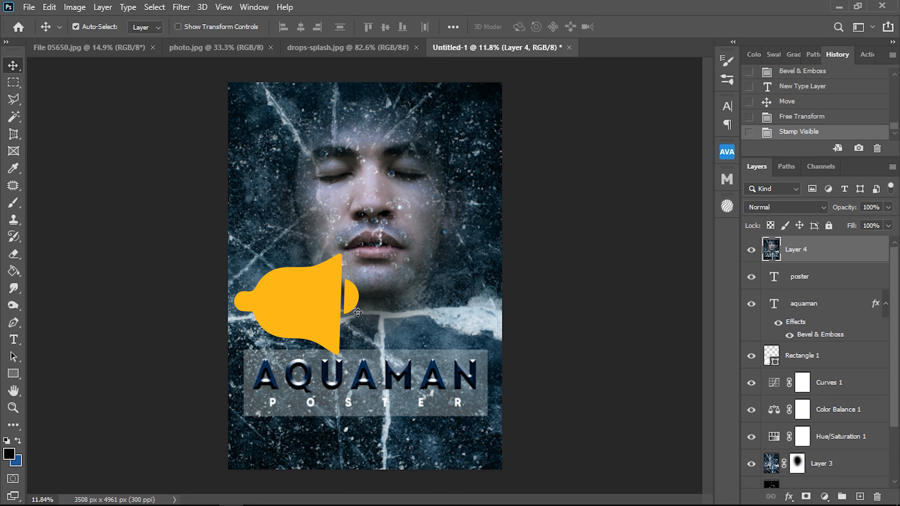